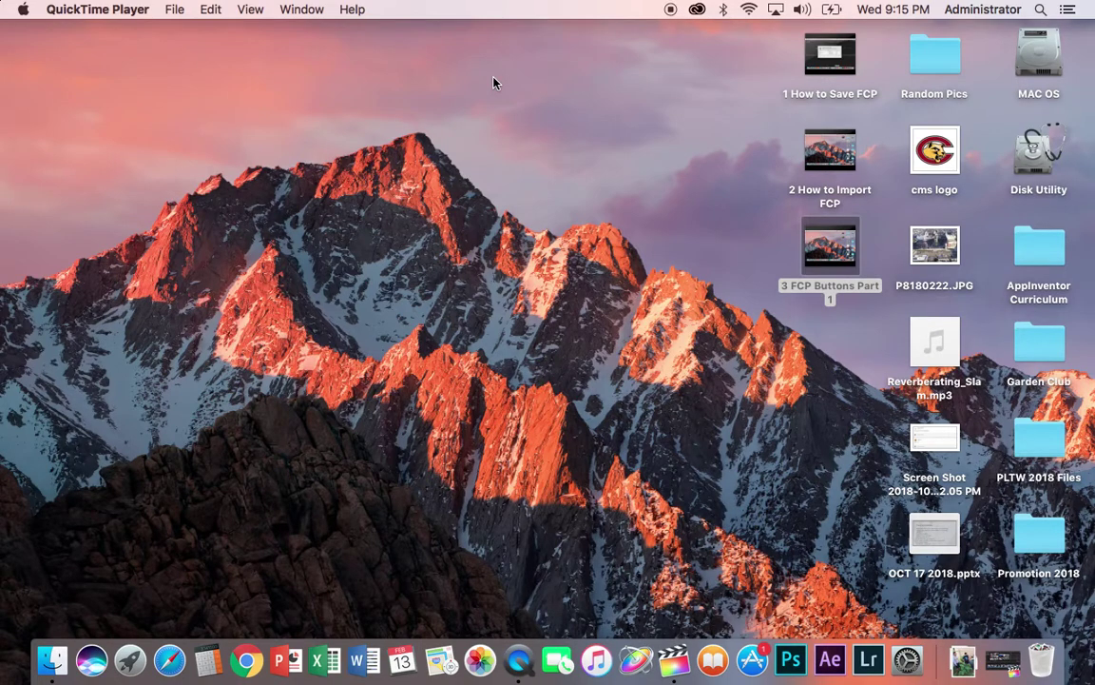
Restore the minimized PLTW Secret project from the Dock so its timeline fills the screen
click(1009, 658)
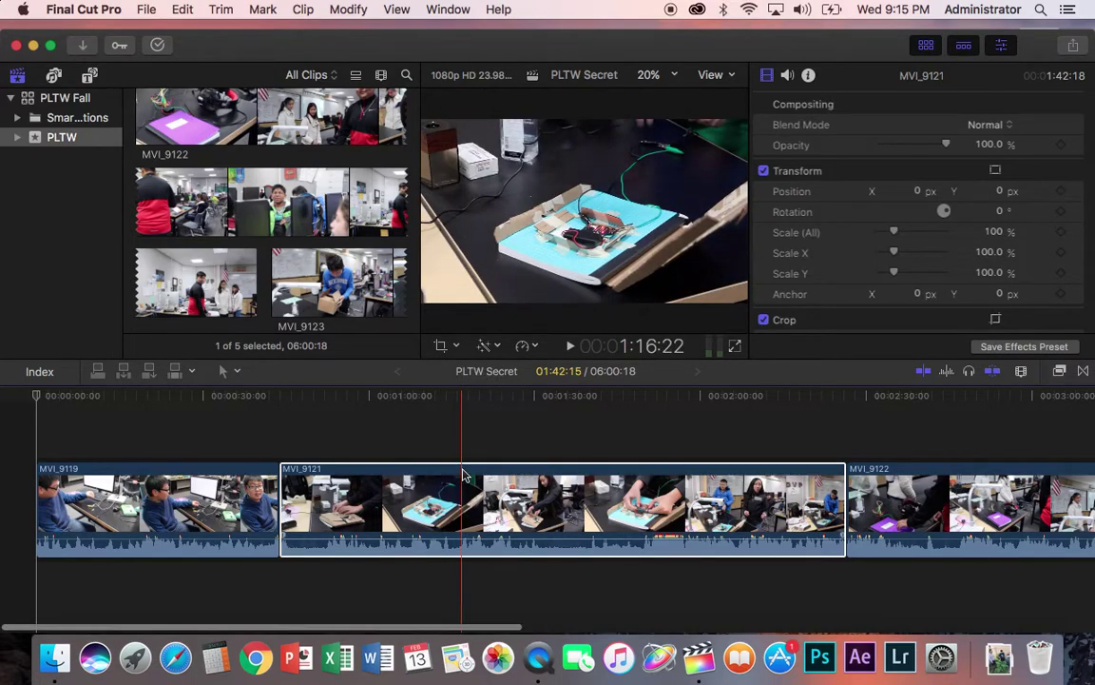
Zoom the timeline, park the playhead in MVI_9121, and show the installed generators such as Beam and Clouds
key(shift+z)
key(super+equal)
key(super+equal)
key(super+equal)
key(super+equal)
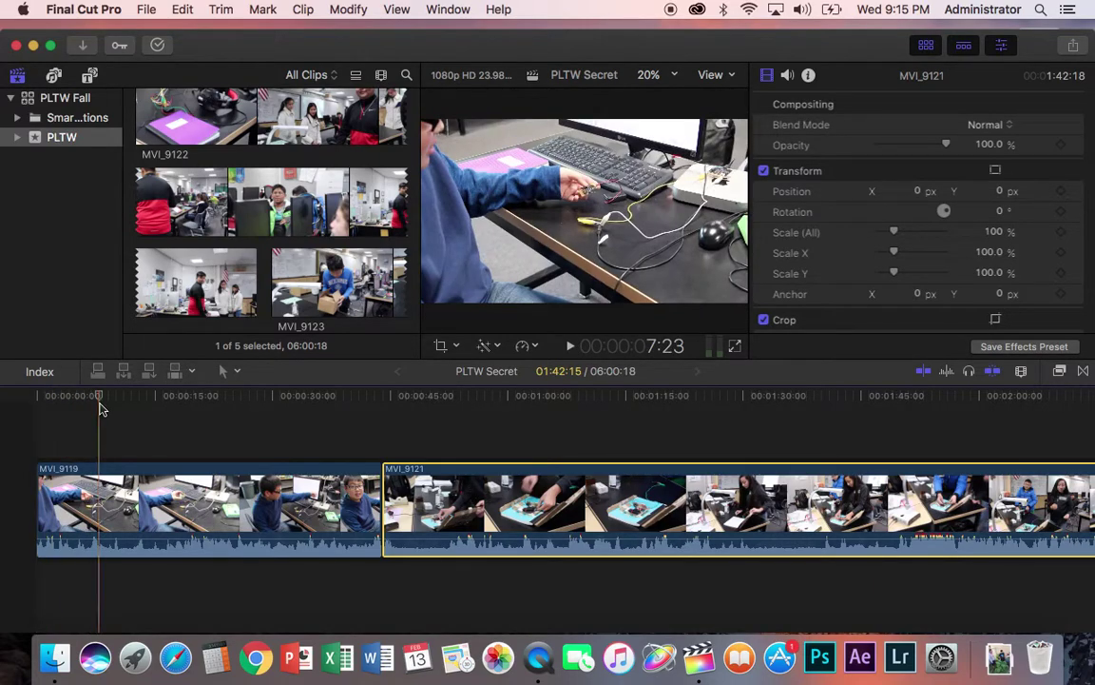
click(358, 397)
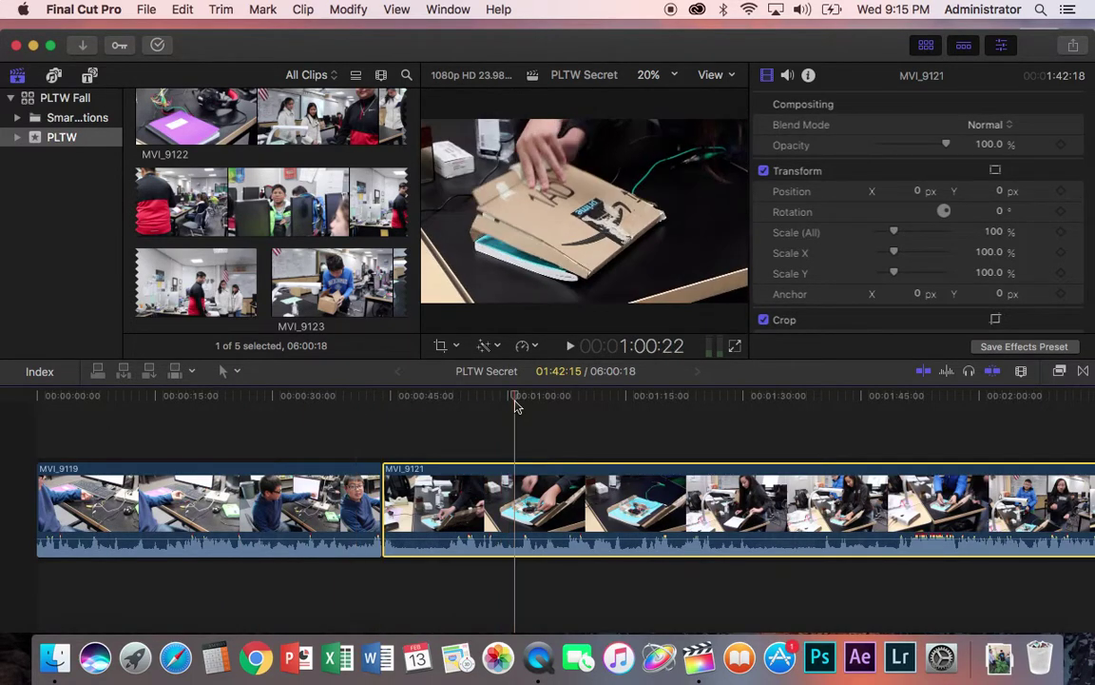
click(775, 400)
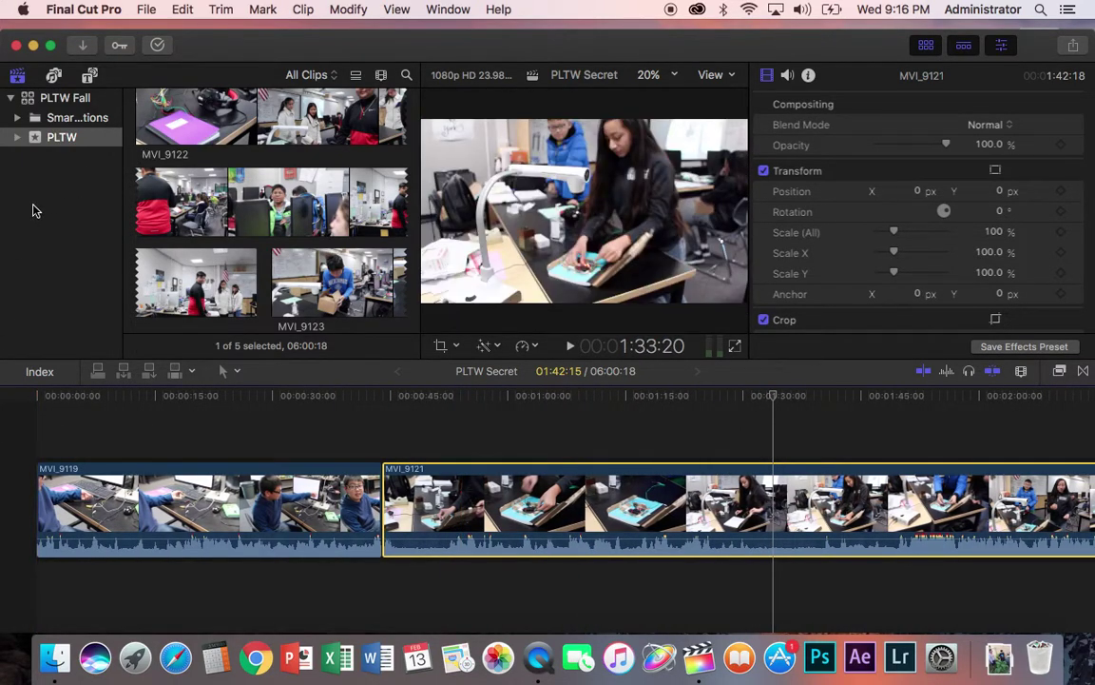
click(90, 76)
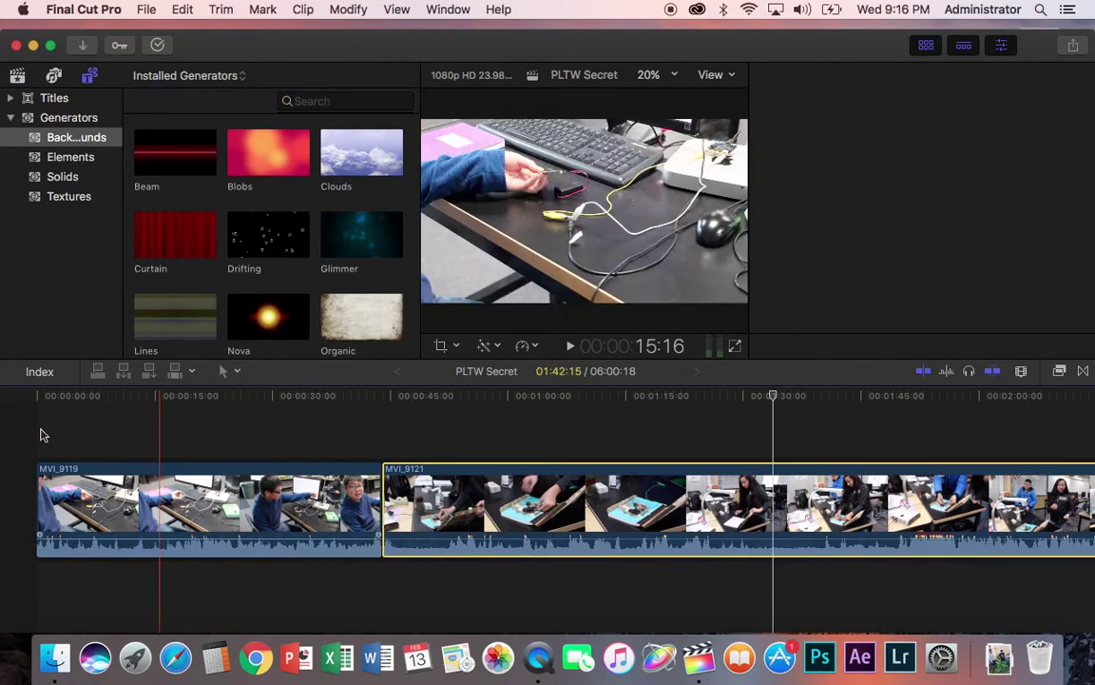
click(39, 433)
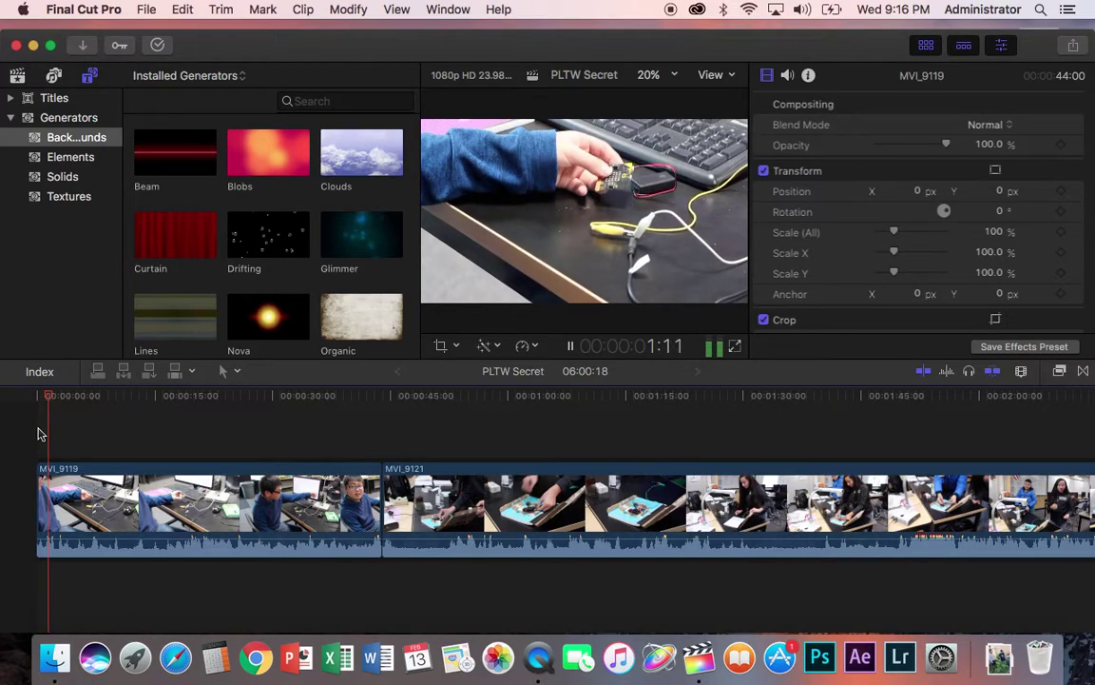
Zoom in and trim the start of MVI_9119 later, then replay its new beginning
key(space)
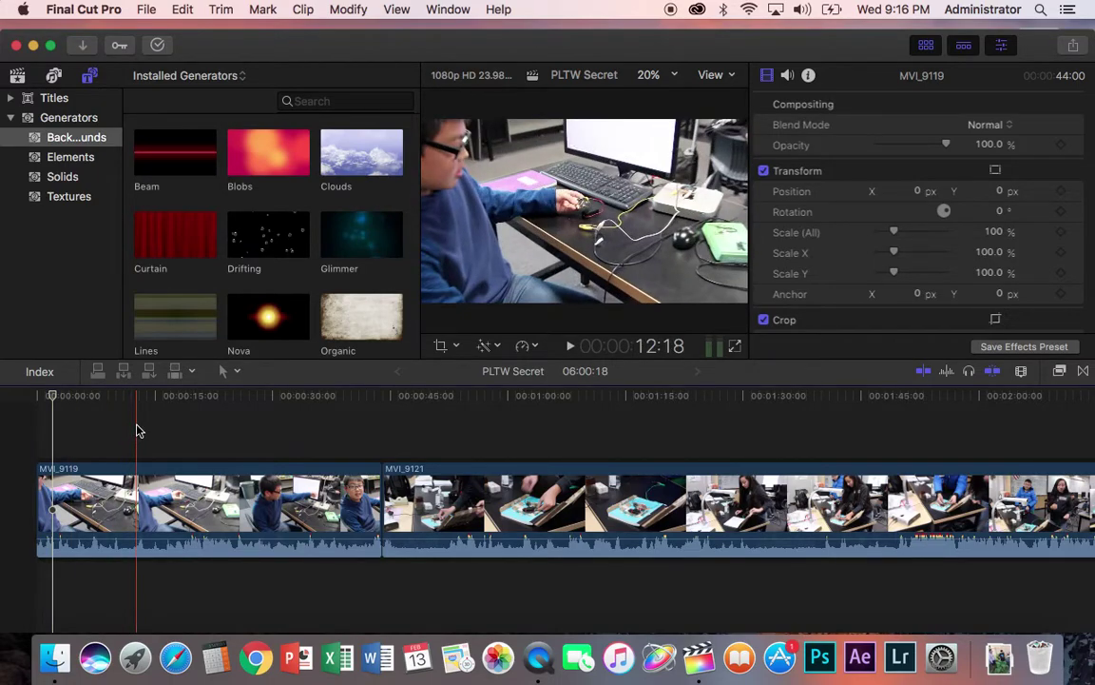
key(super+equal)
key(super+equal)
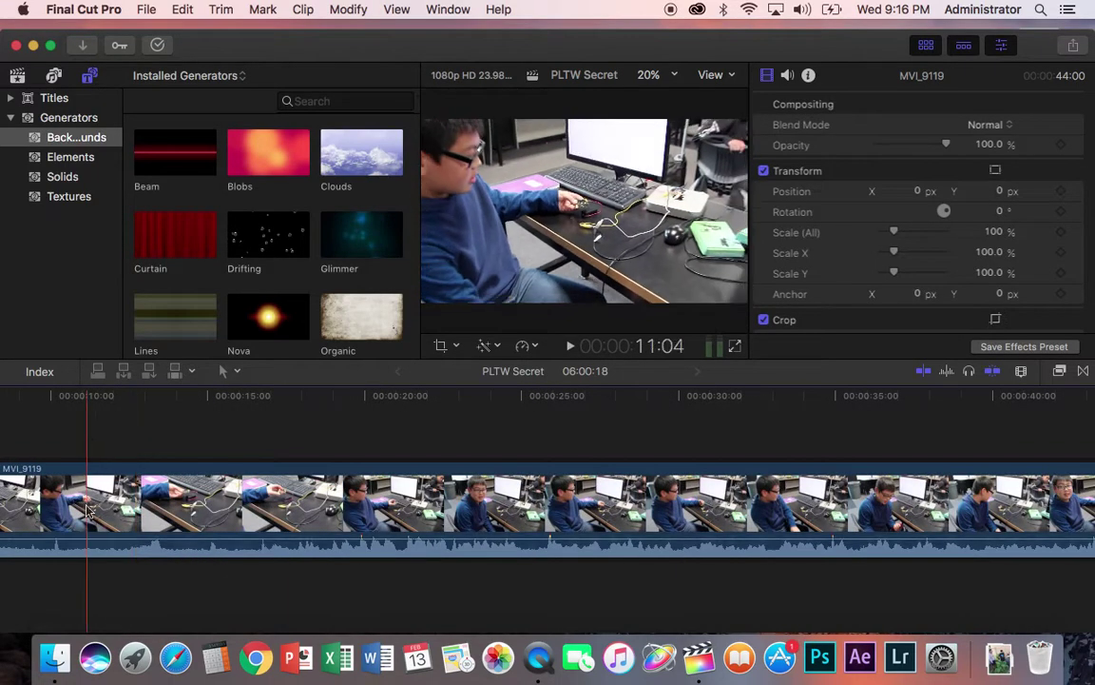
scroll(131, 513, left, 8)
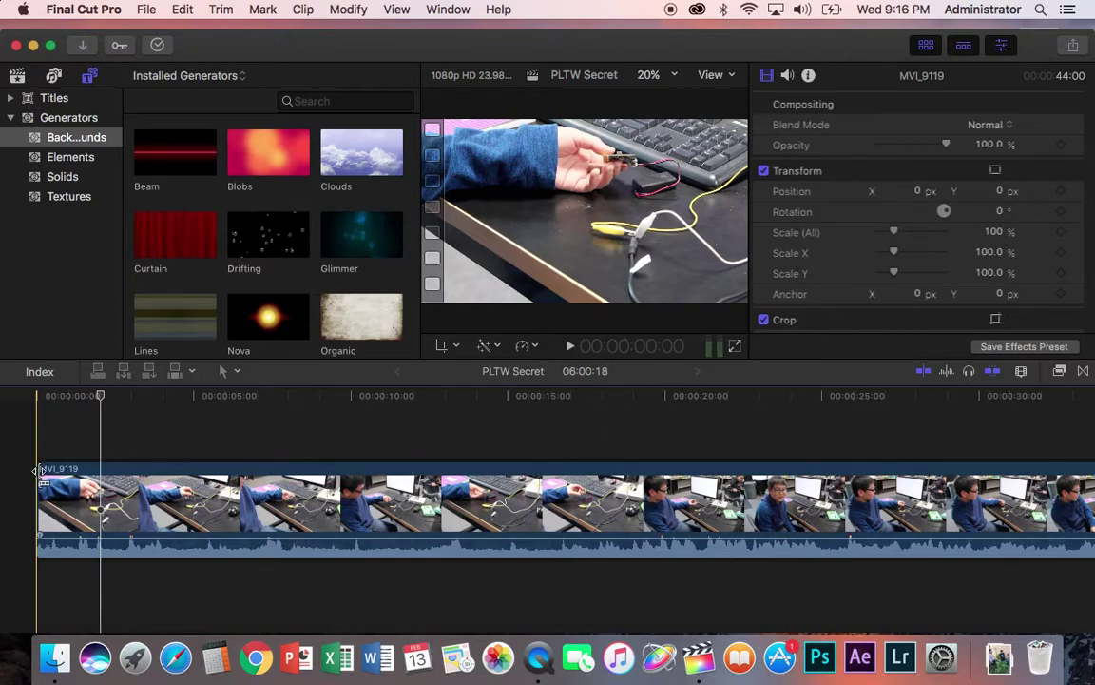
drag(40, 470, 63, 501)
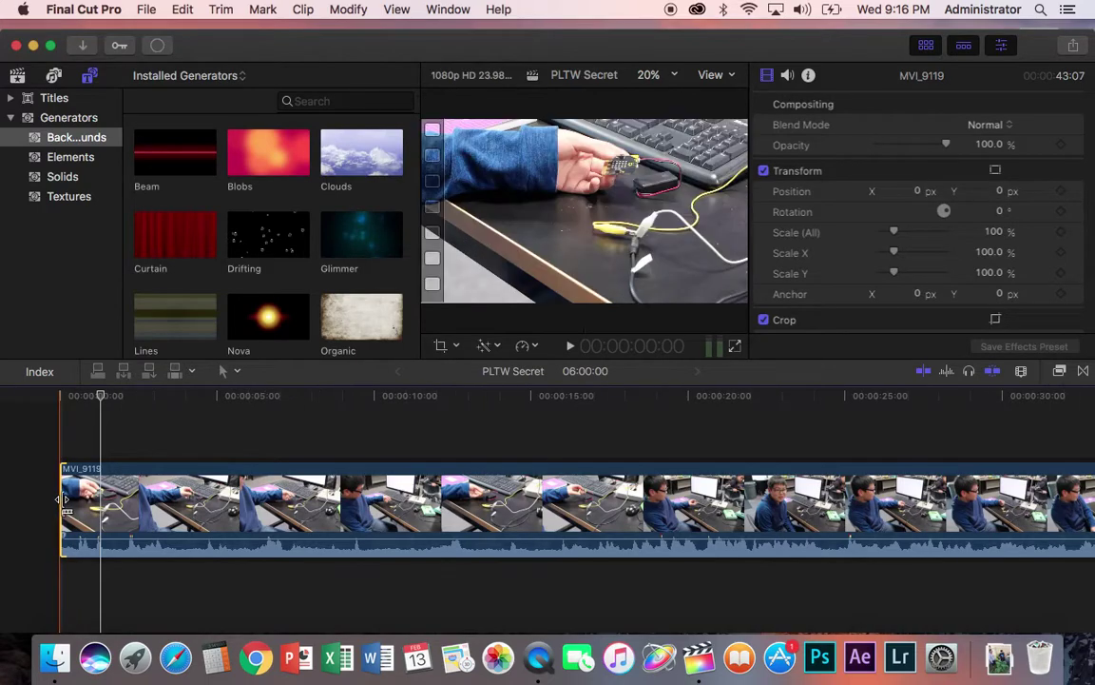
click(62, 399)
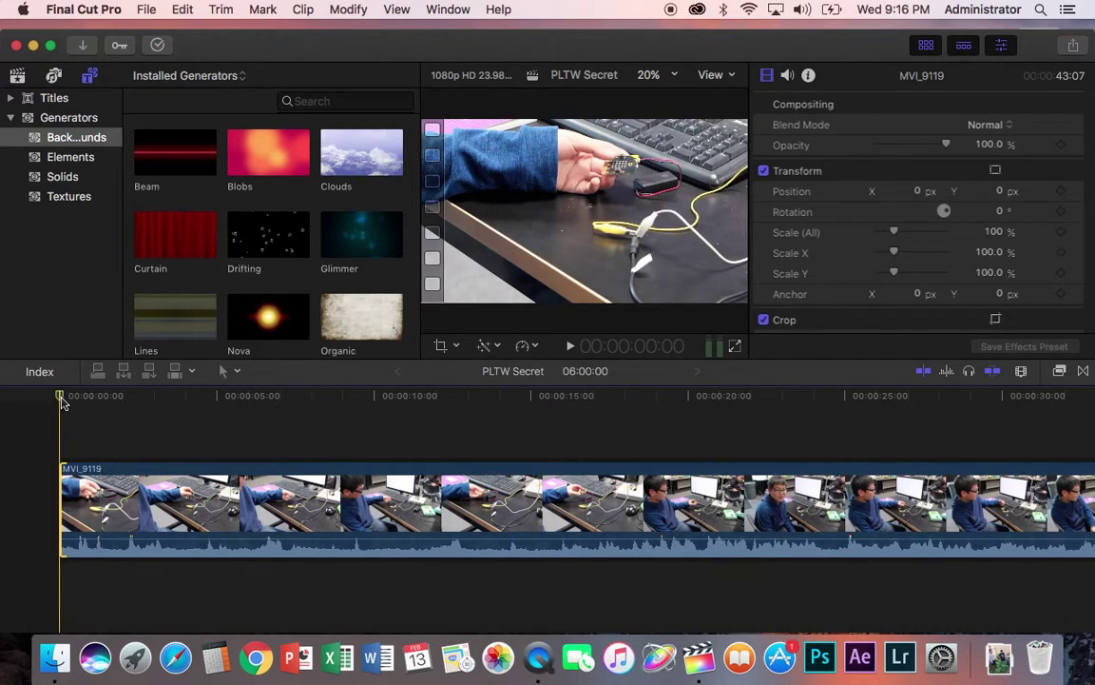
key(space)
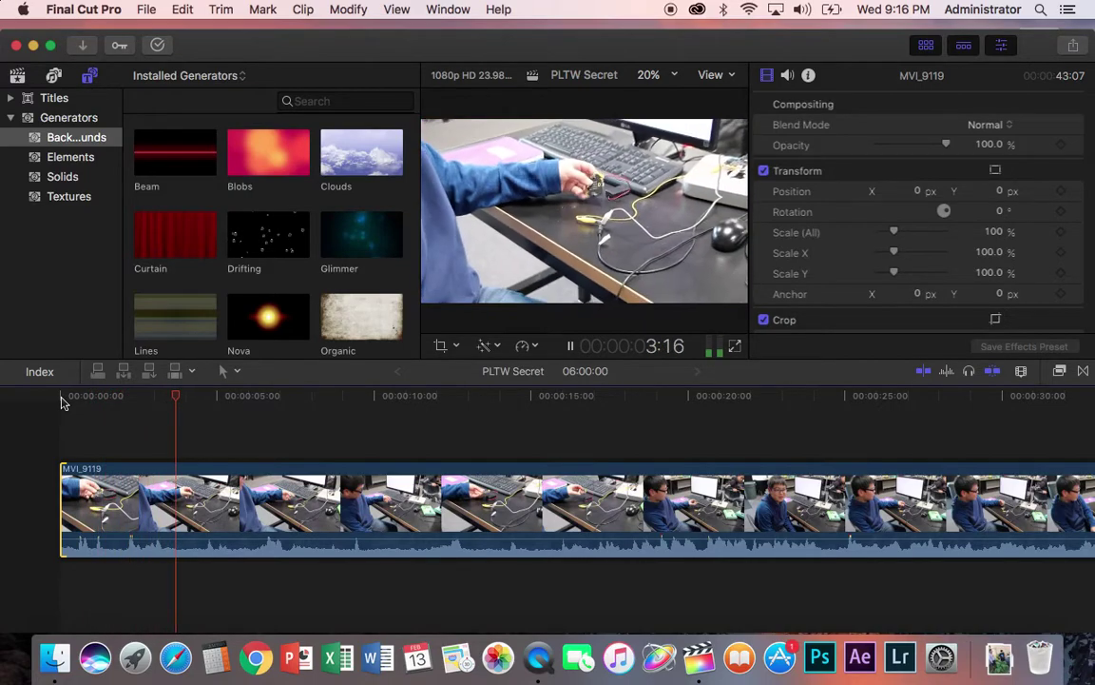
key(space)
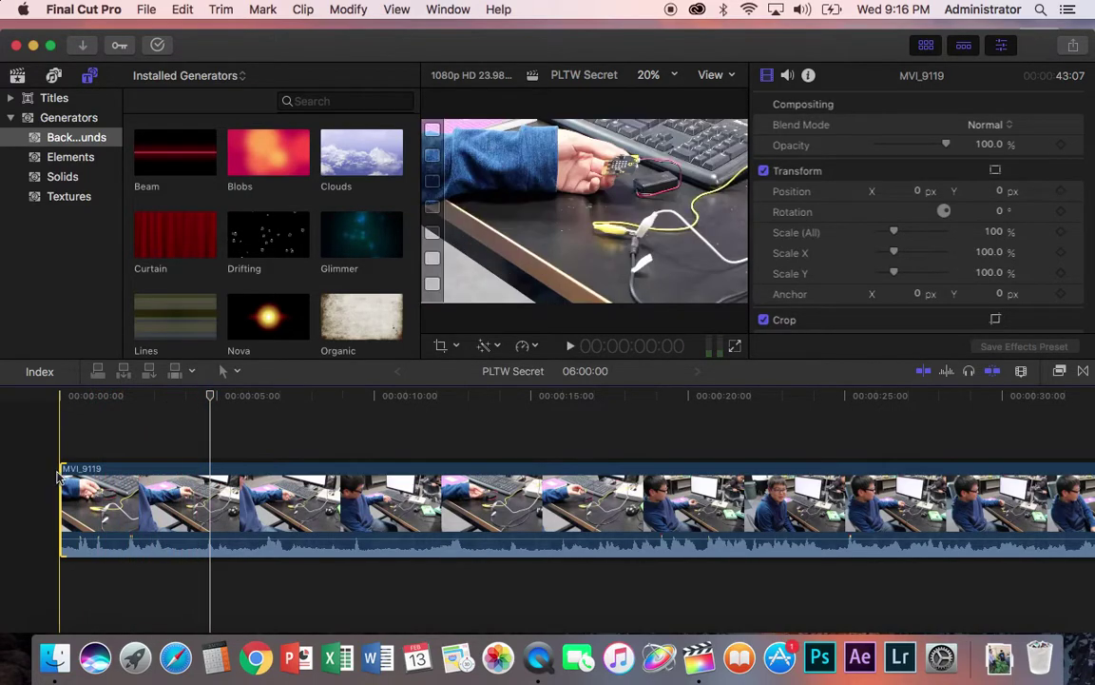
Trim more frames off MVI_9119's start, 13 in total, bringing the project to 05:59:01
mouse_move(65, 480)
mouse_down()
mouse_move(107, 490)
mouse_move(77, 487)
mouse_up()
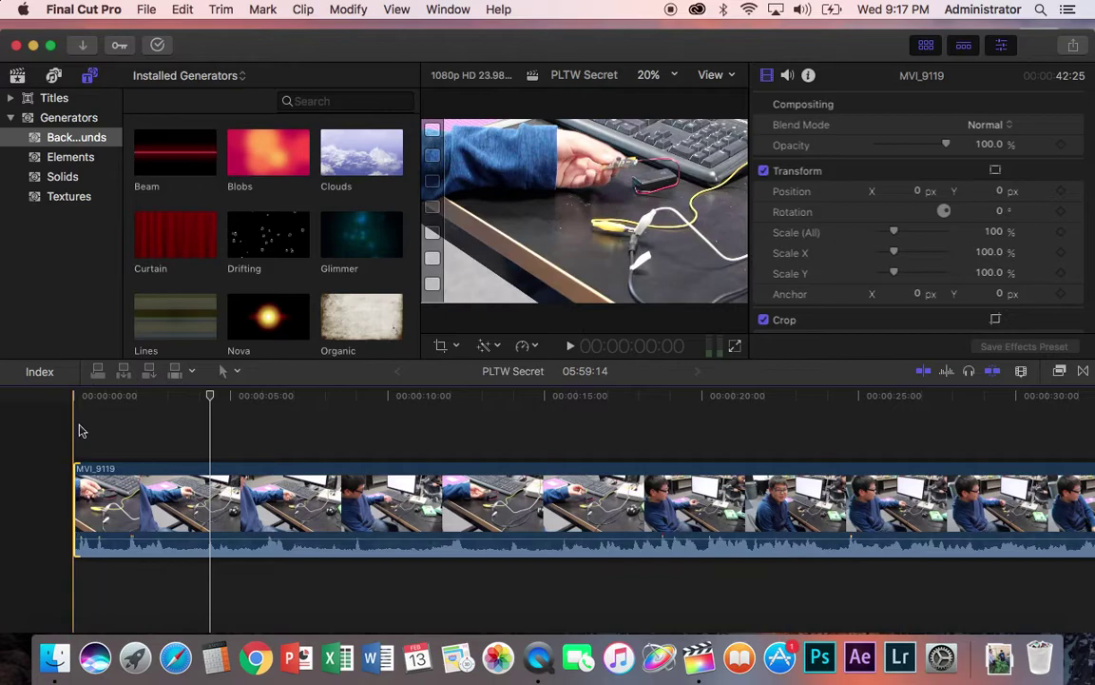
click(78, 414)
key(space)
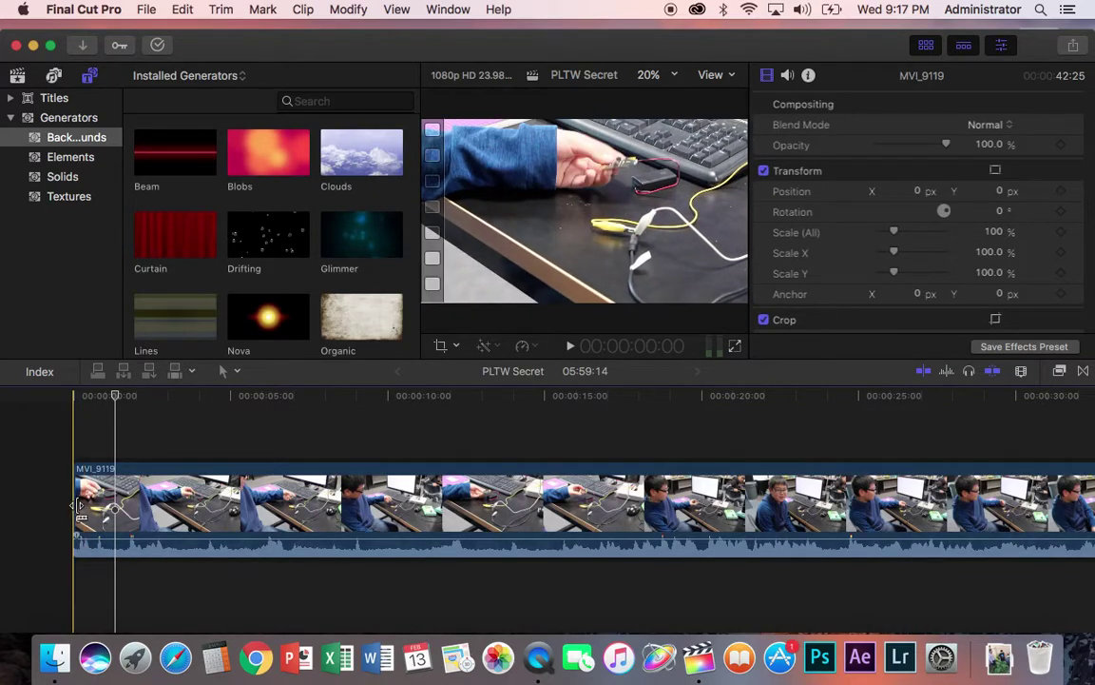
drag(76, 509, 92, 509)
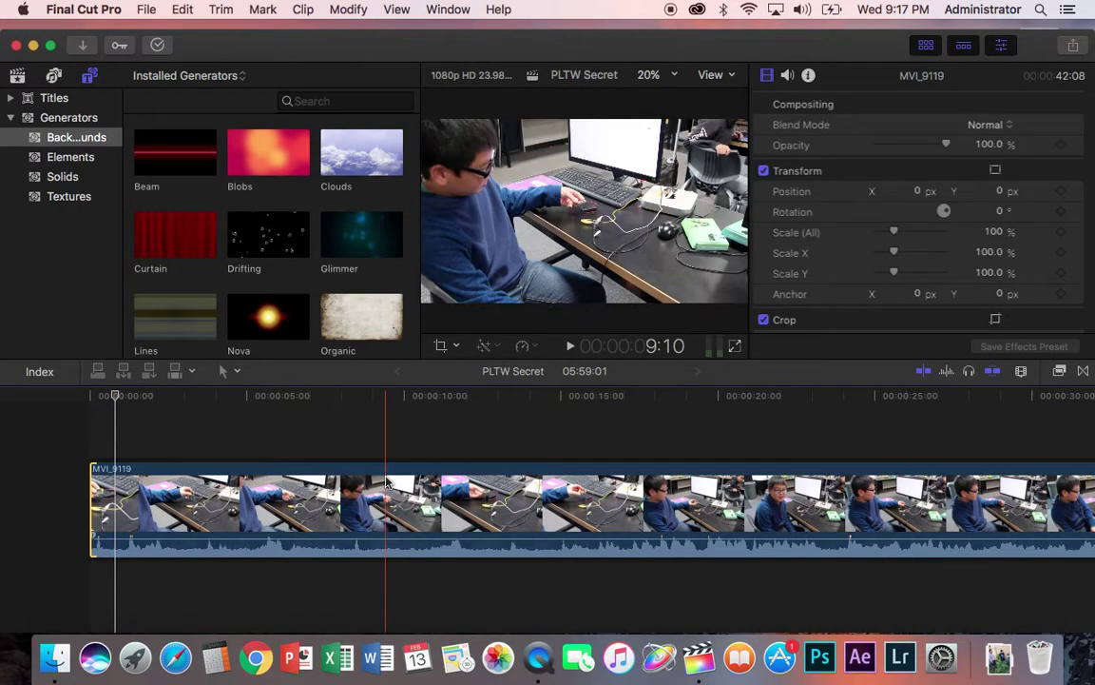
scroll(388, 485, right, 8)
scroll(388, 485, right, 10)
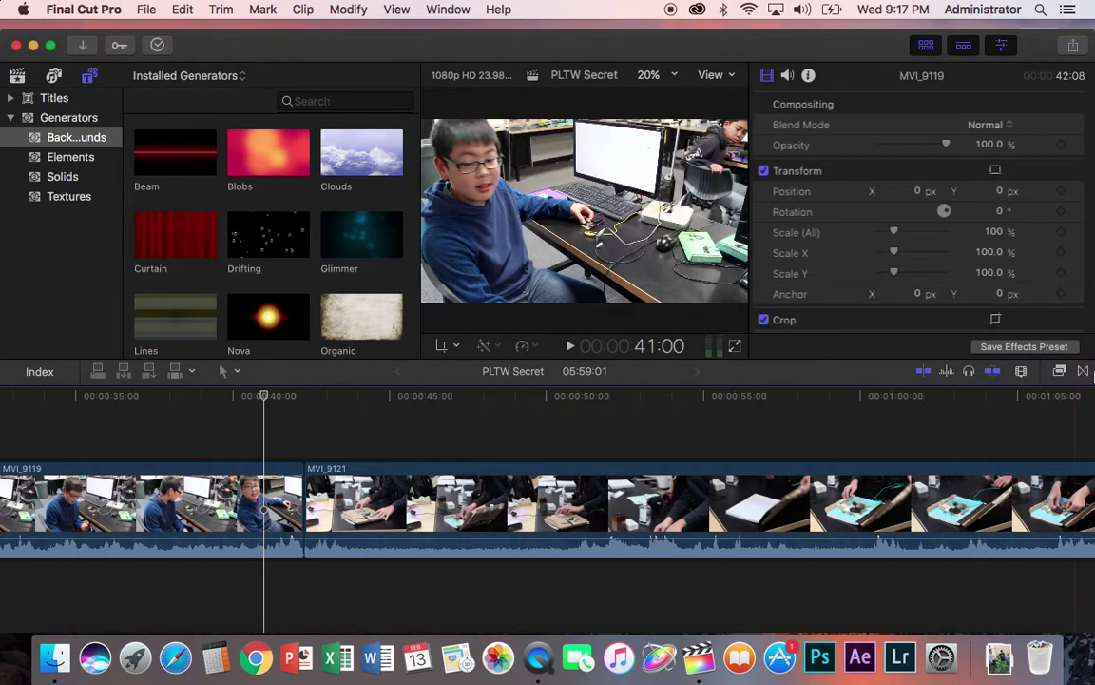
Drop a Cross Dissolve on the MVI_9119/MVI_9121 edit, allow clip trimming, and play through it
click(1086, 373)
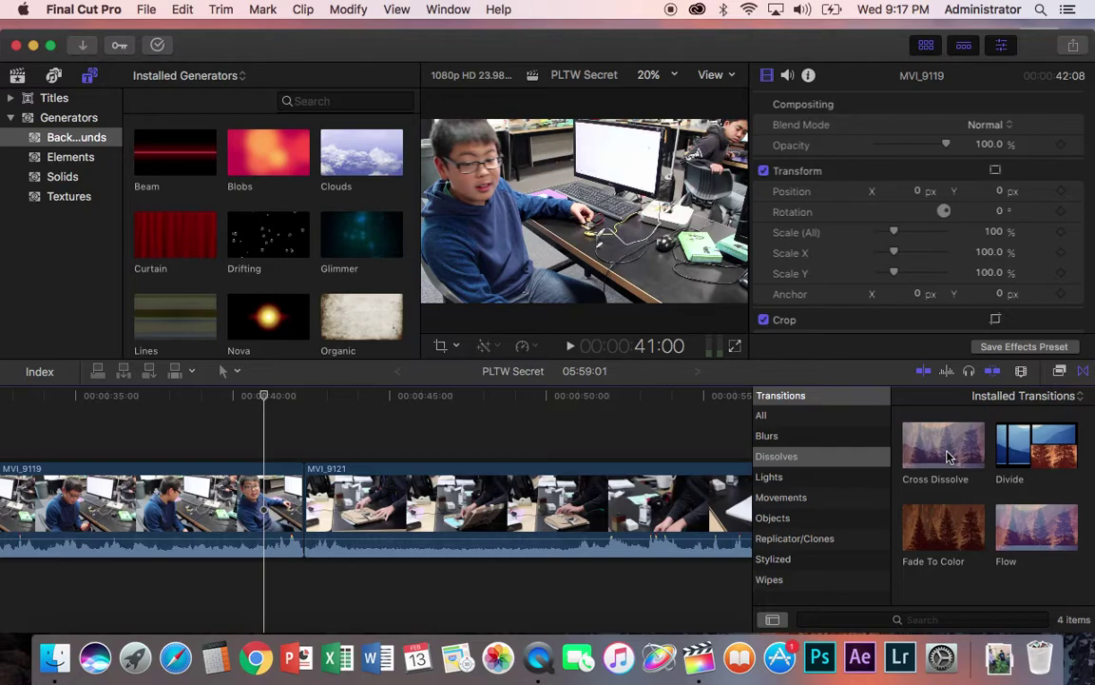
drag(946, 457, 305, 514)
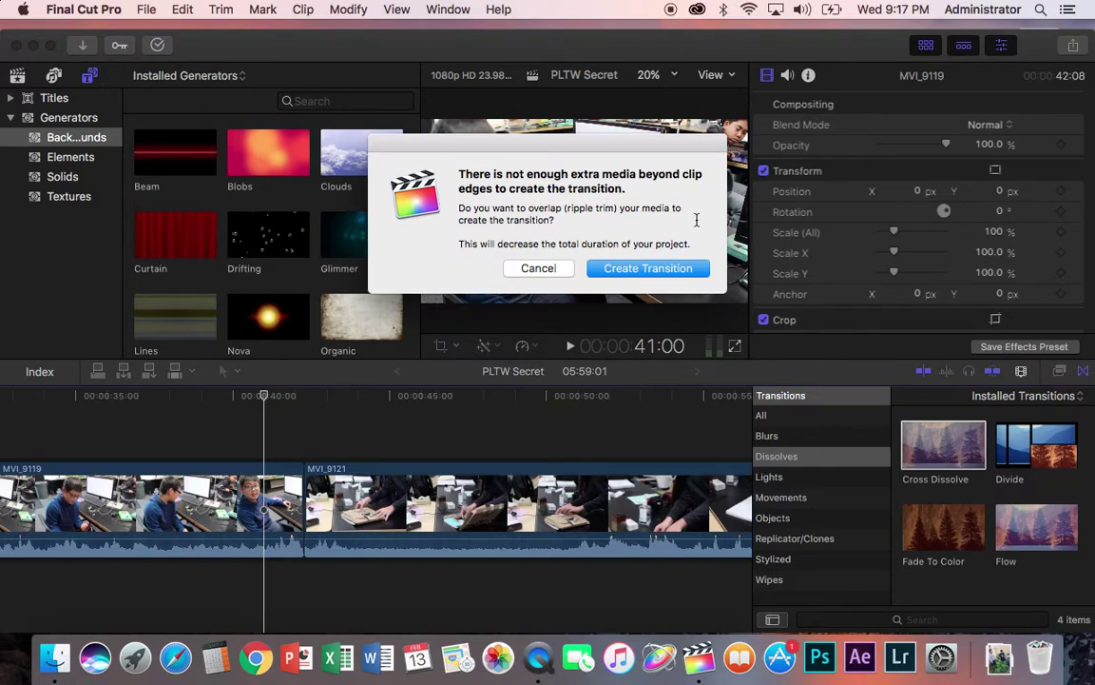
click(639, 270)
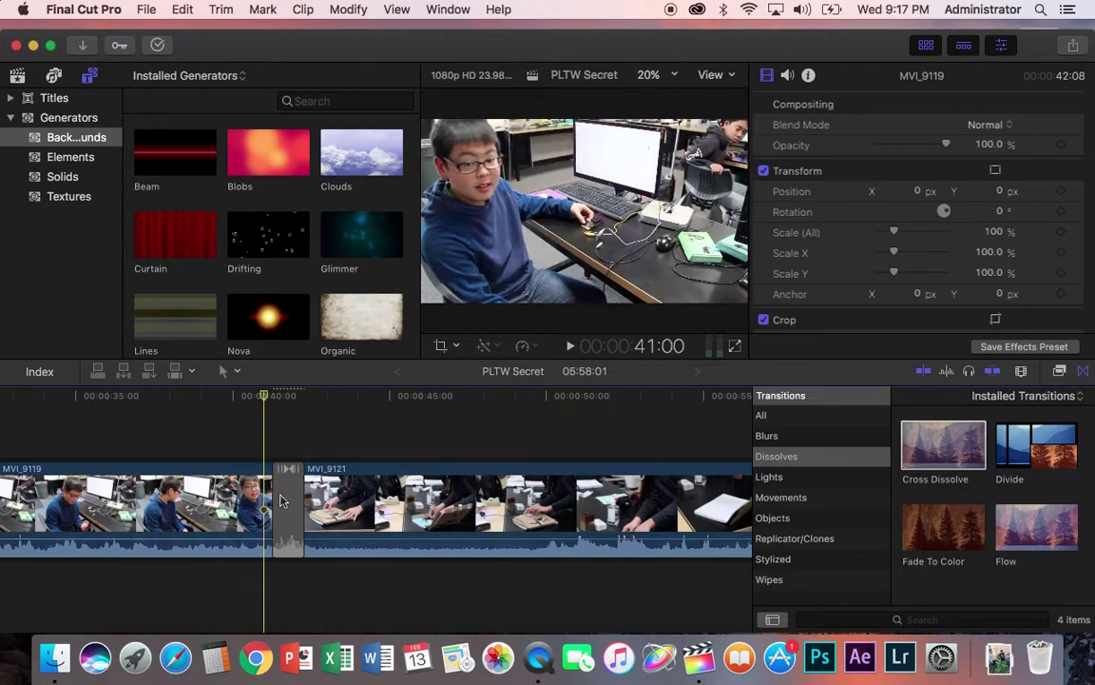
click(1083, 371)
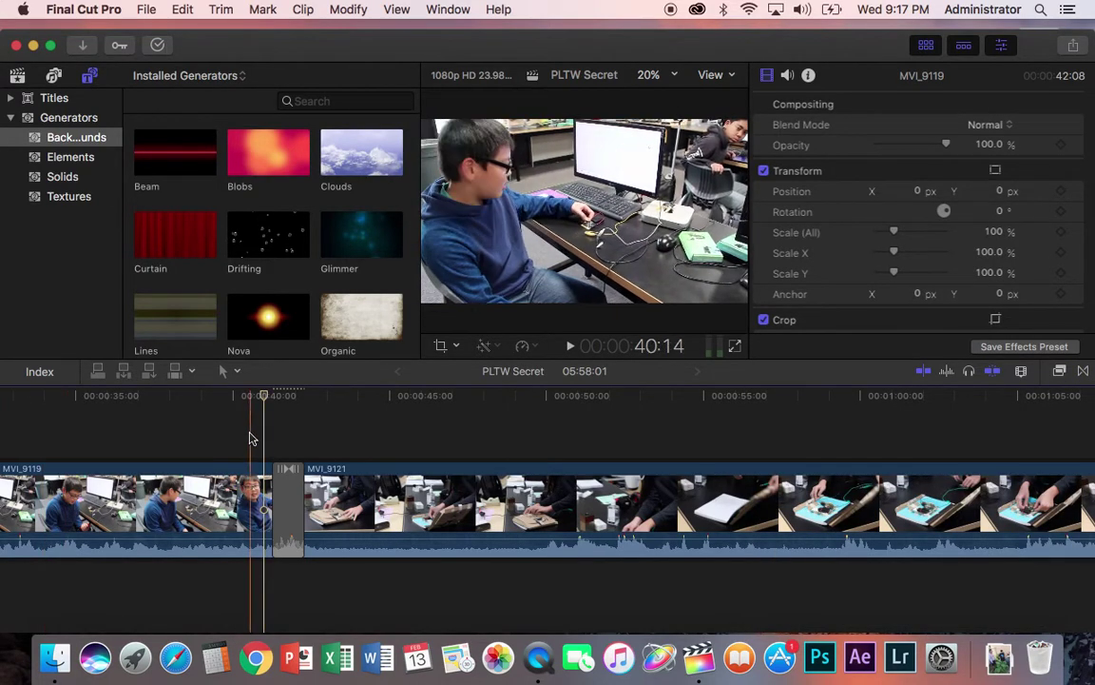
key(space)
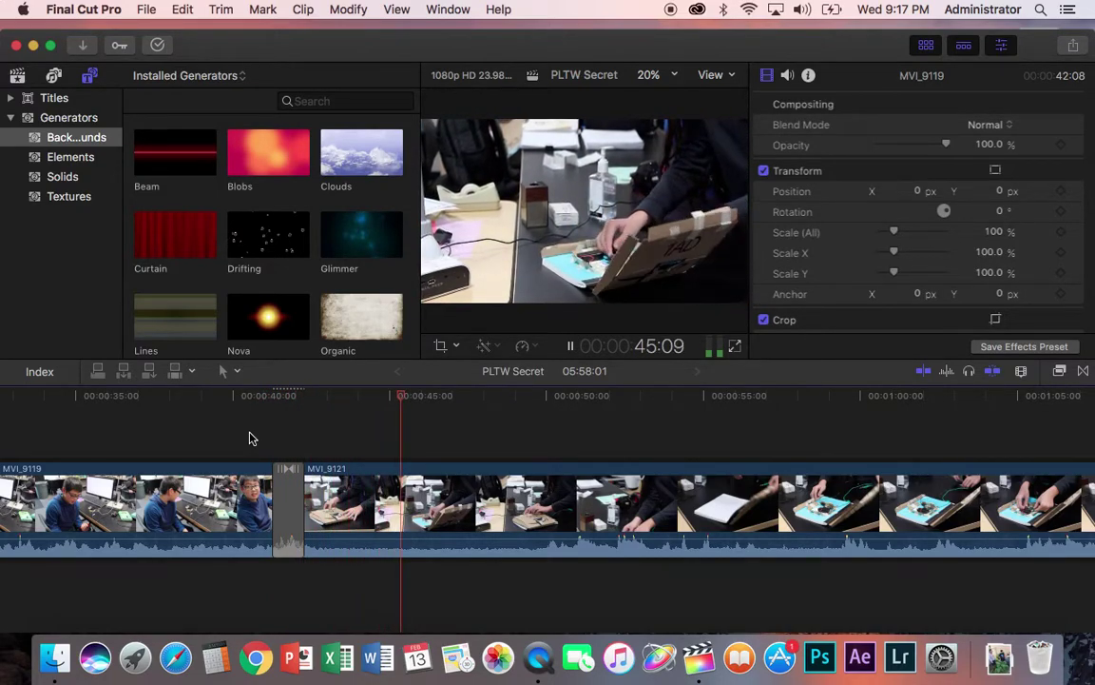
key(space)
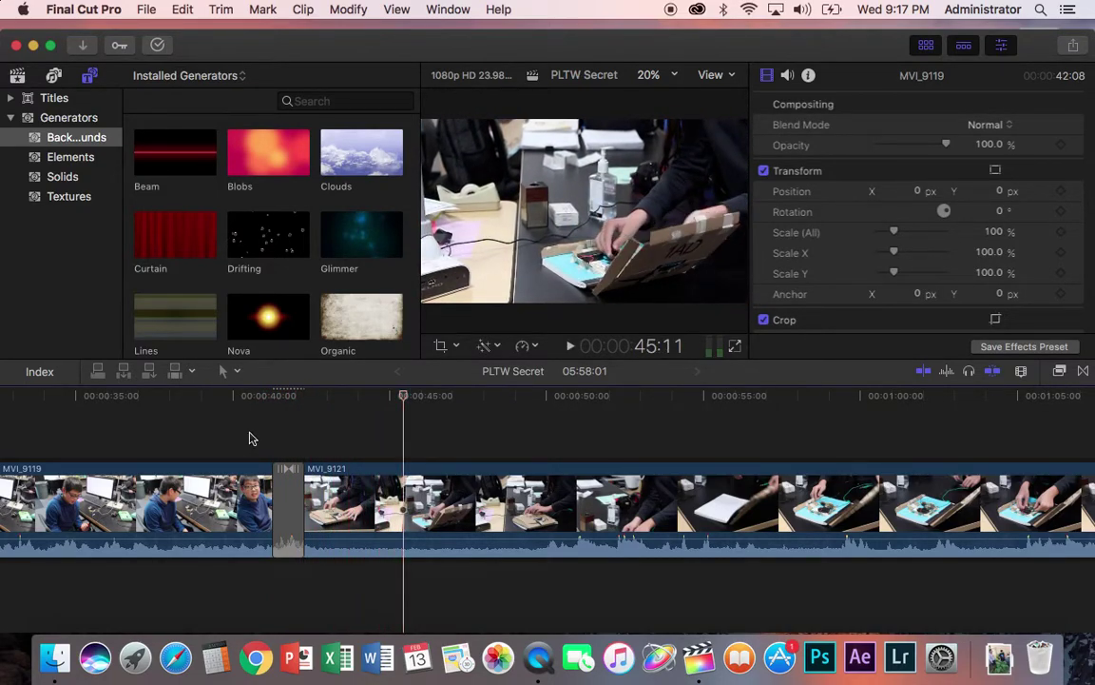
Delete the existing dissolve and zoom in to review the MVI_9119/MVI_9121 cut
click(281, 485)
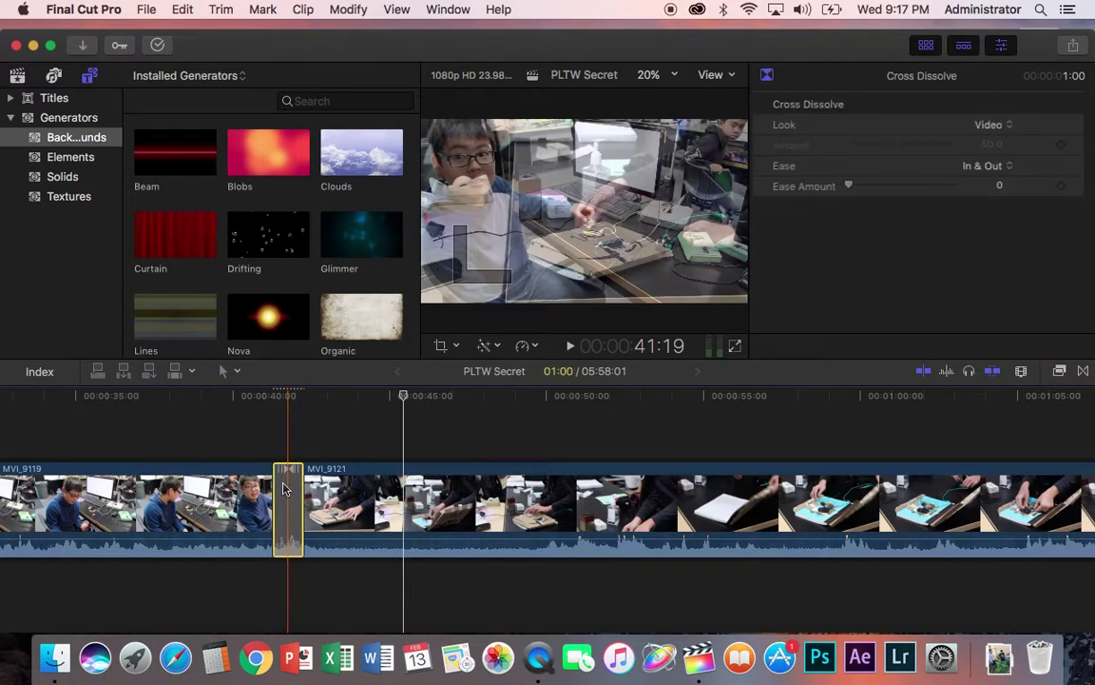
key(Delete)
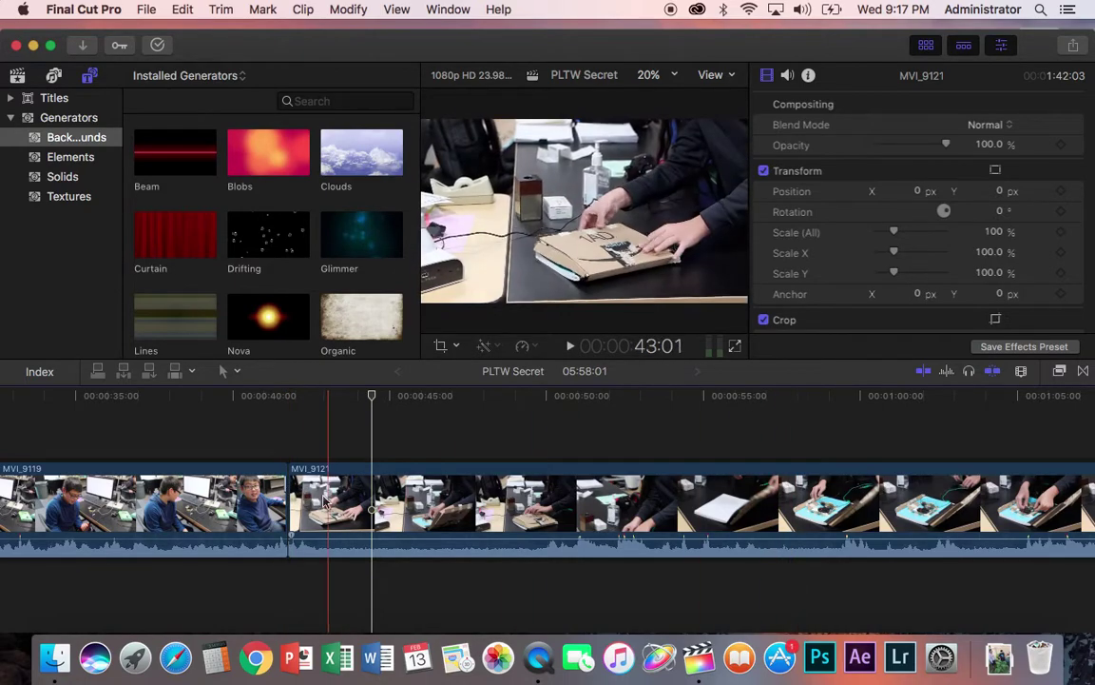
click(272, 456)
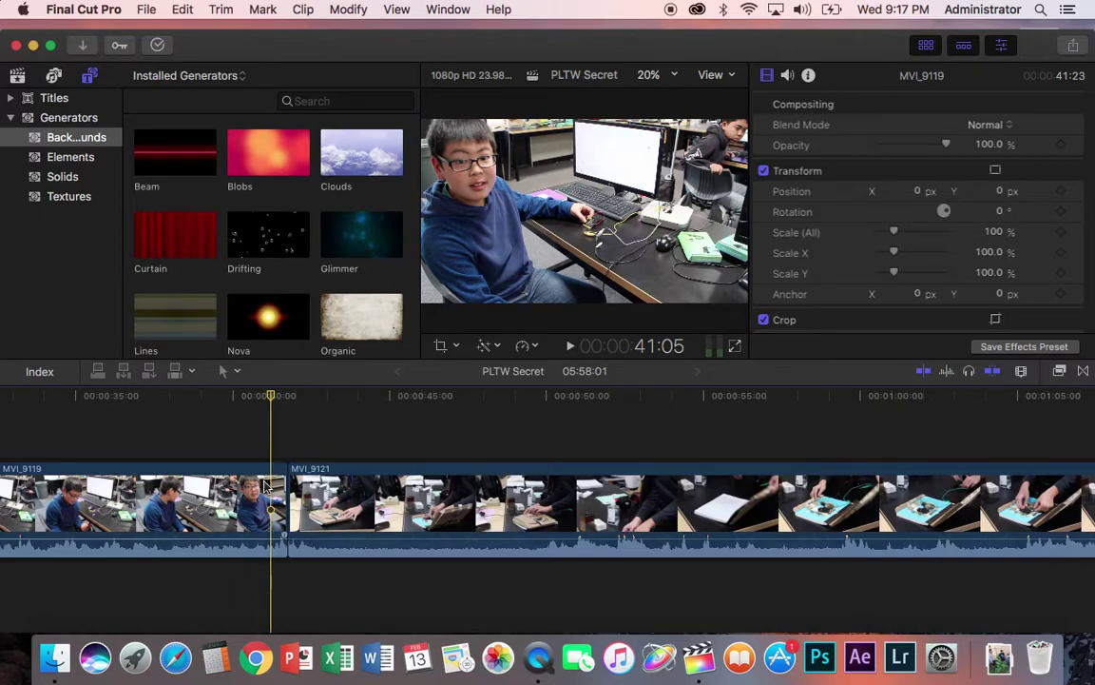
key(super+equal)
key(super+equal)
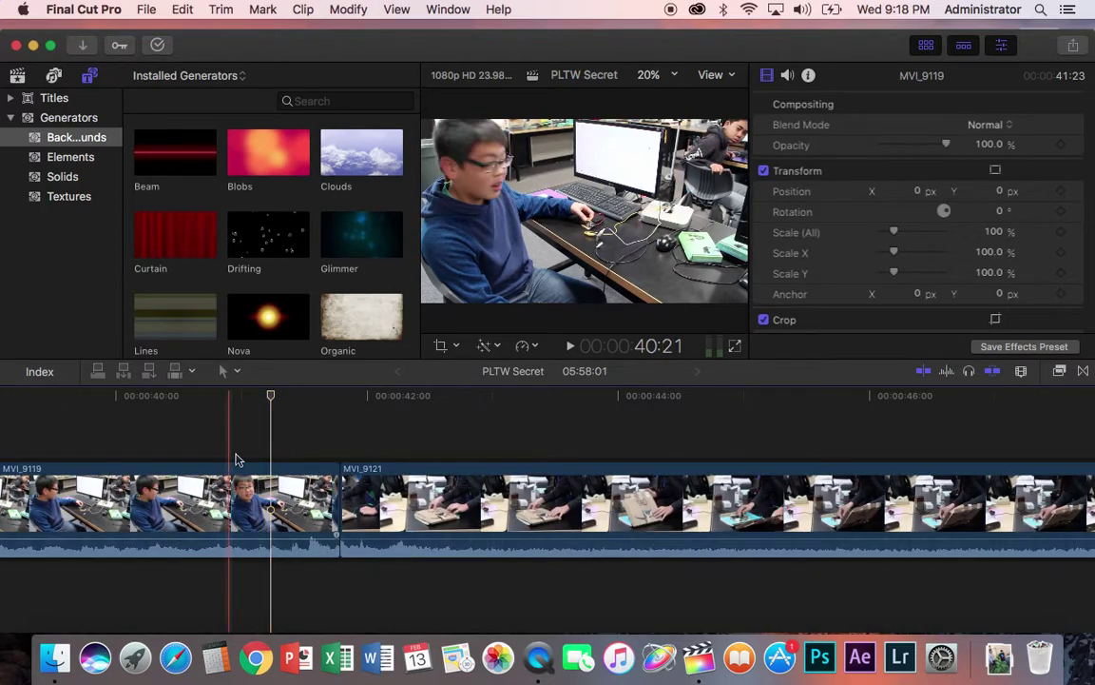
key(space)
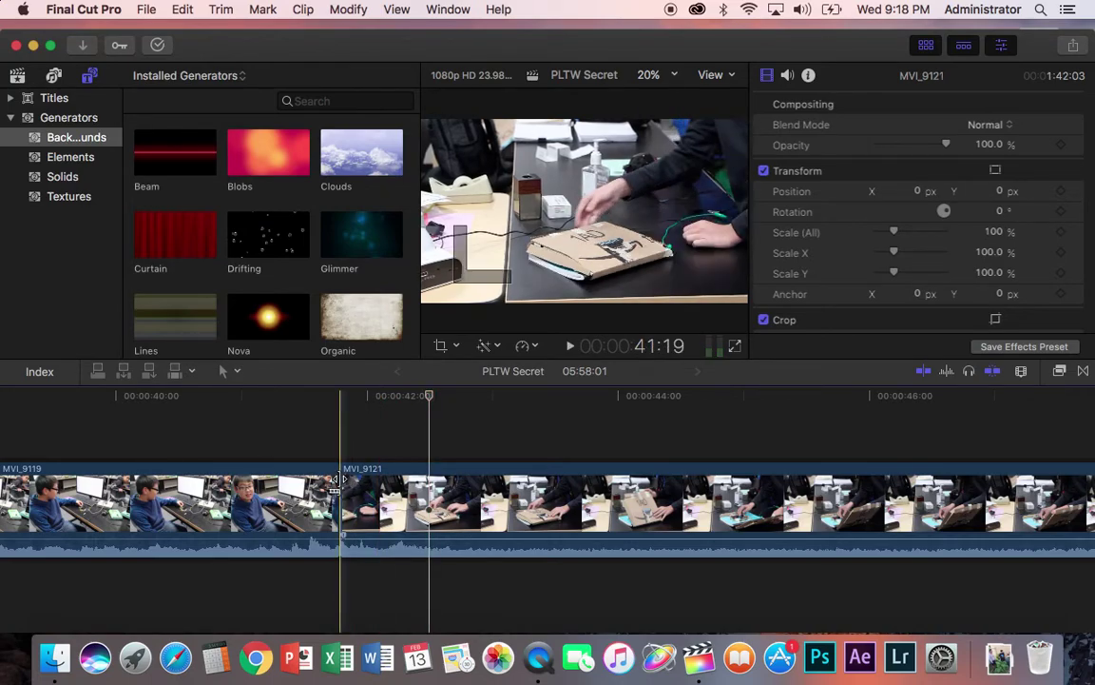
End MVI_9119 nine frames earlier and add a one-second Cross Dissolve, making the project 05:57:16
drag(340, 483, 287, 482)
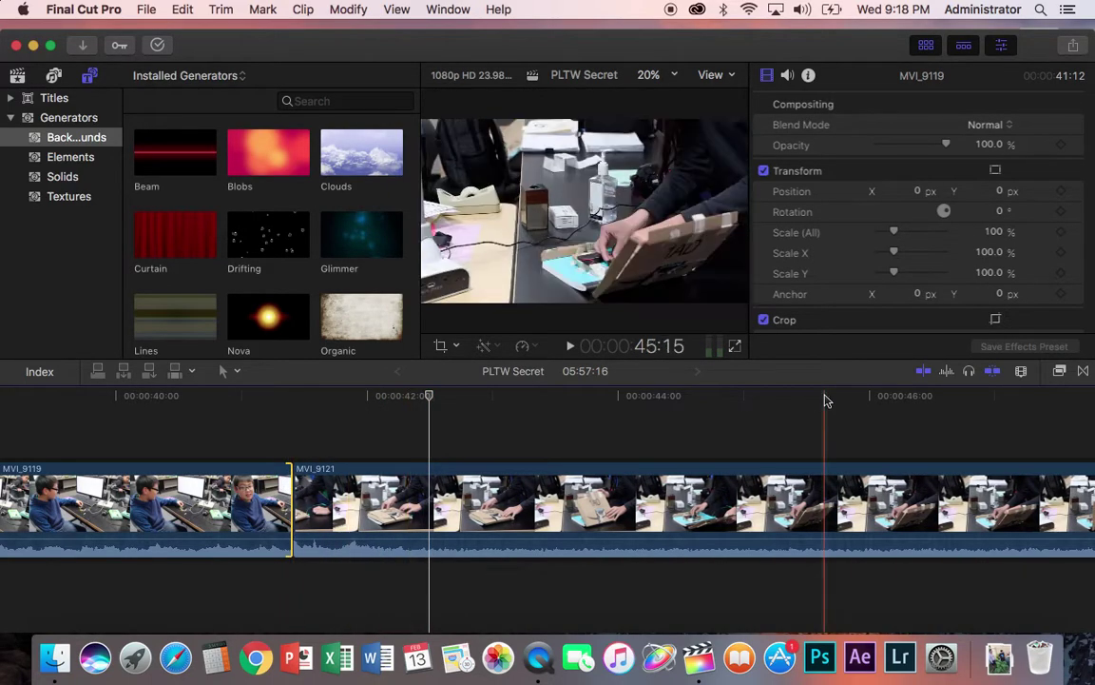
click(1084, 372)
drag(951, 453, 286, 504)
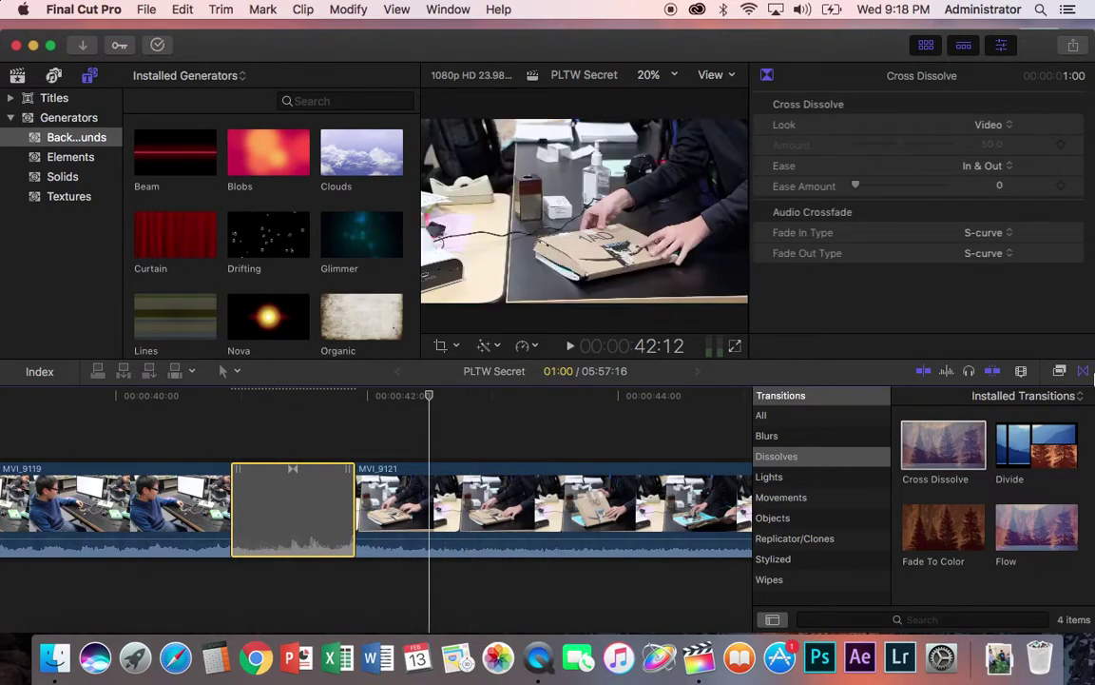
Play across the Cross Dissolve from just before it, then scroll back to the timeline start
click(1085, 373)
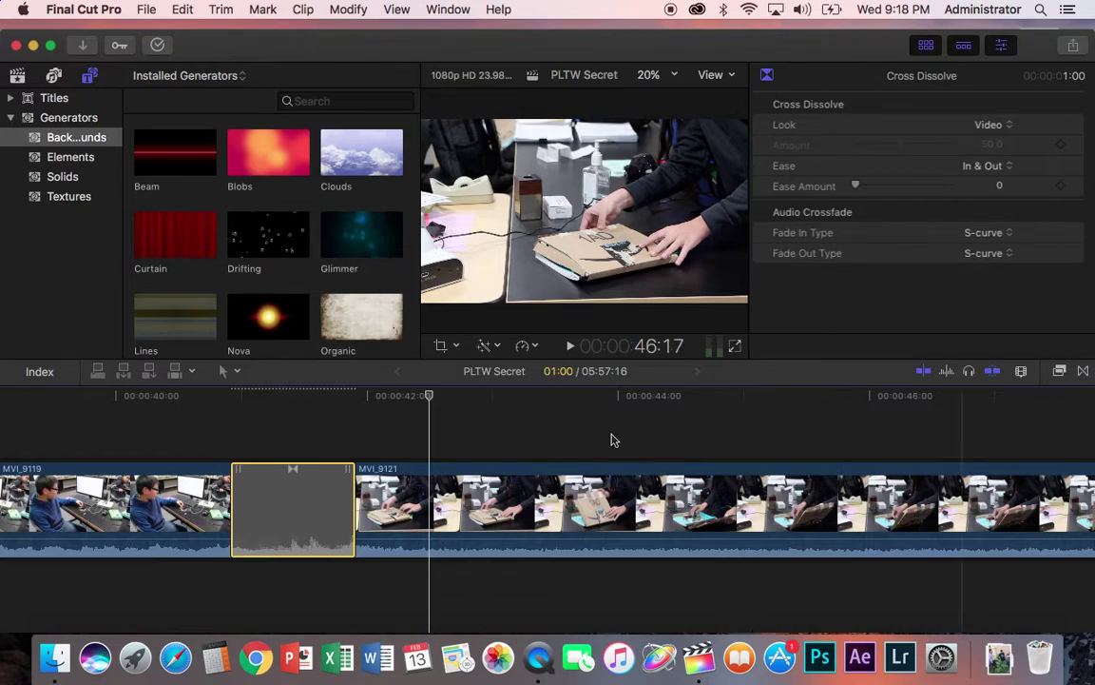
click(200, 415)
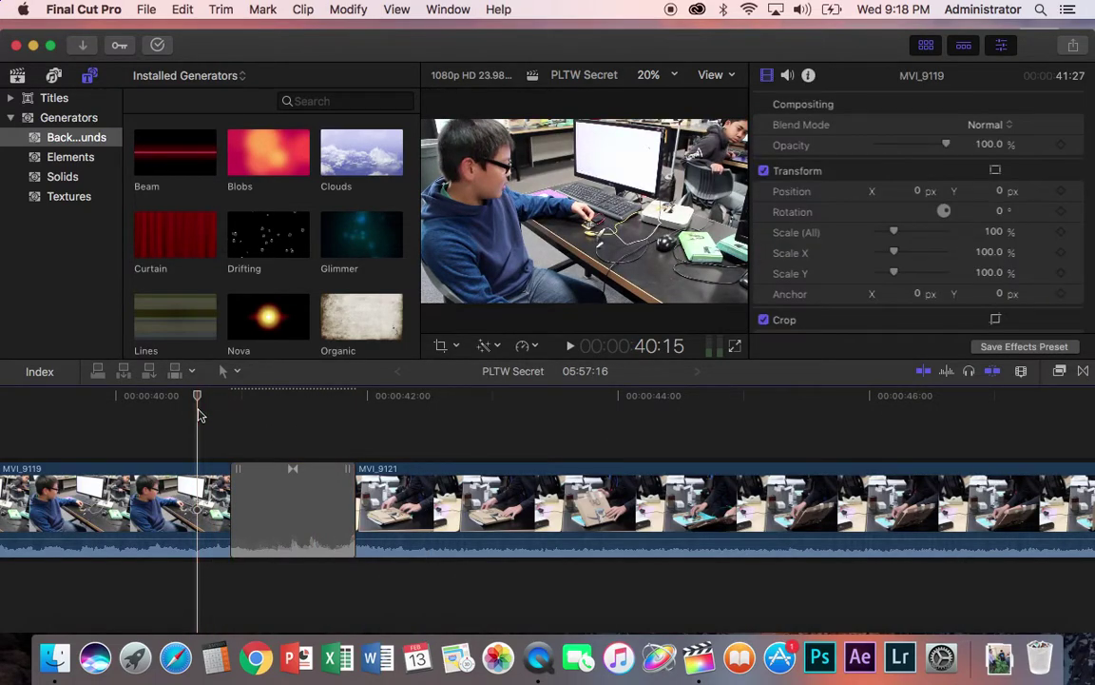
key(space)
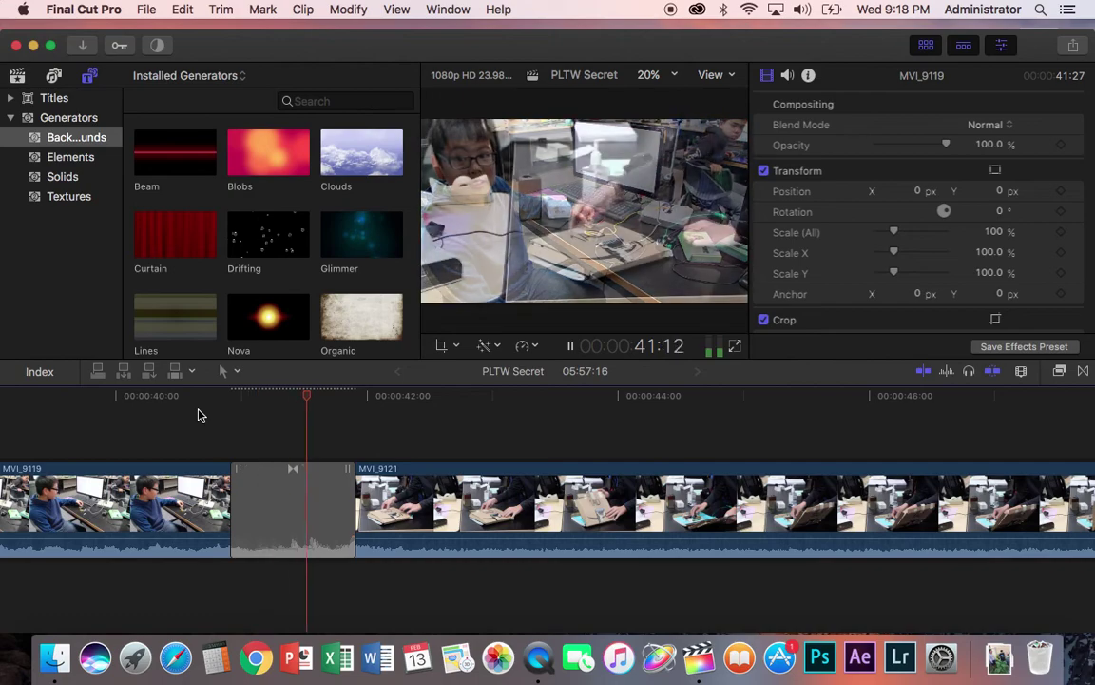
key(space)
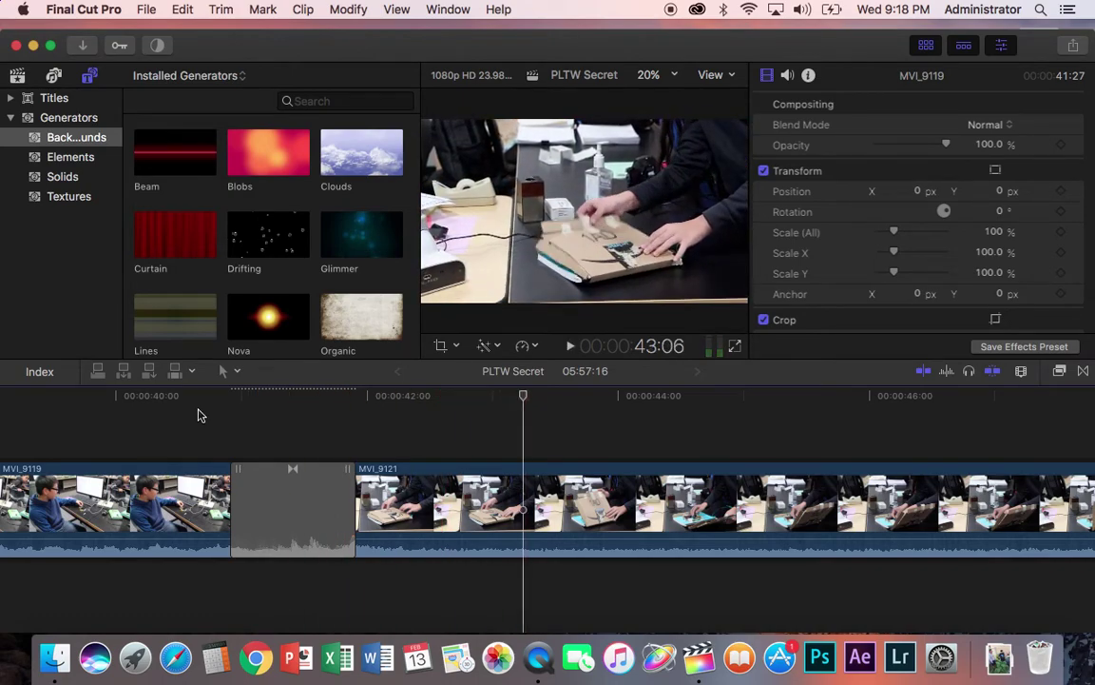
scroll(319, 444, left, 3)
scroll(319, 444, left, 10)
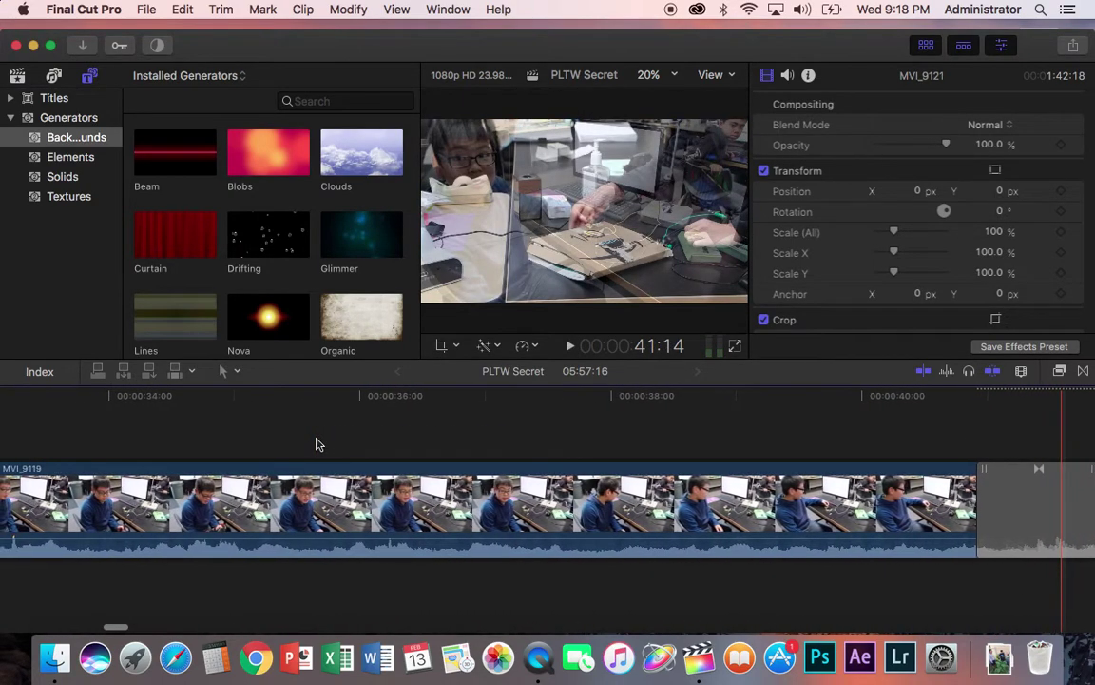
scroll(318, 444, left, 10)
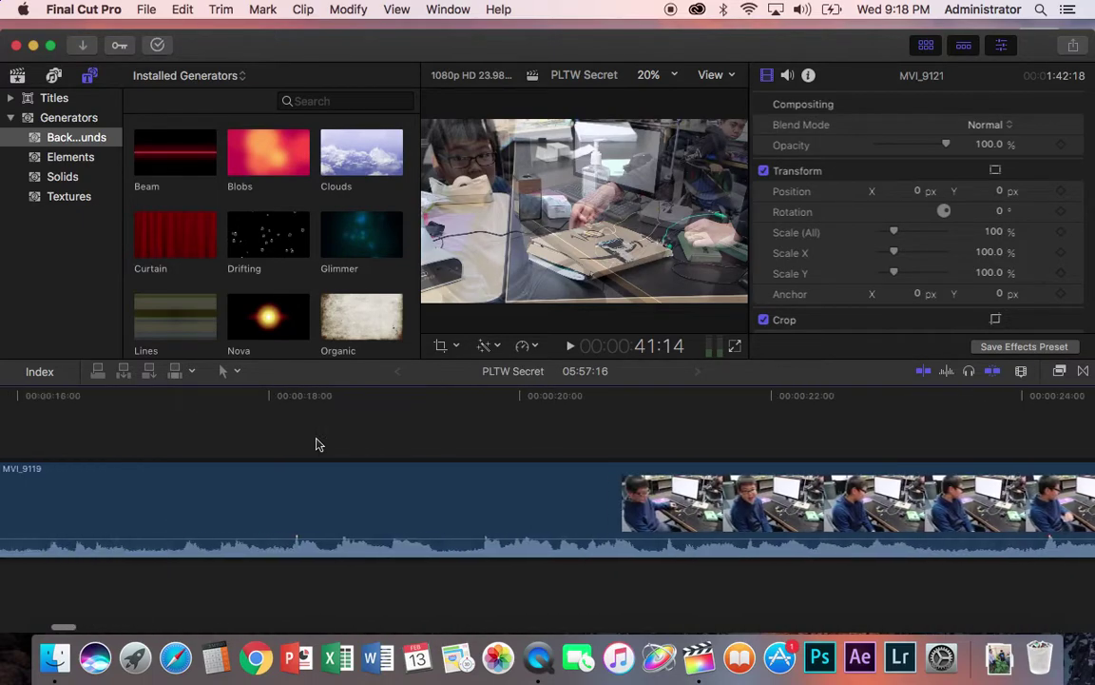
scroll(319, 444, left, 8)
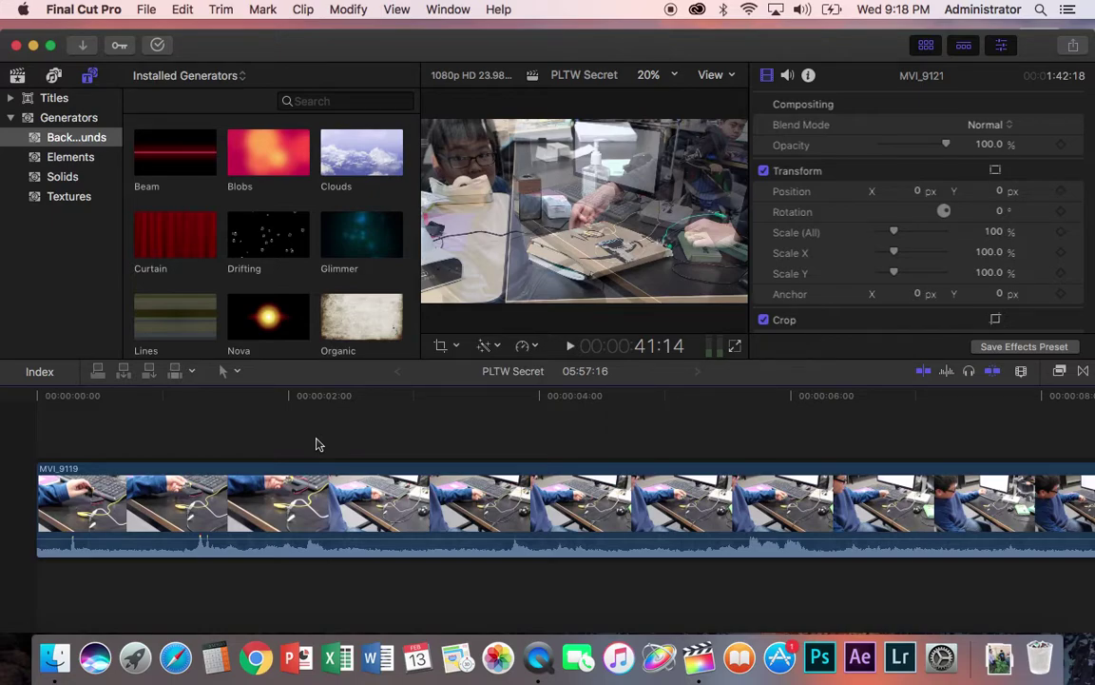
Zoom out twice with Cmd-minus and reduce the clip height in Clip Appearance
key(super+minus)
key(super+minus)
key(super+minus)
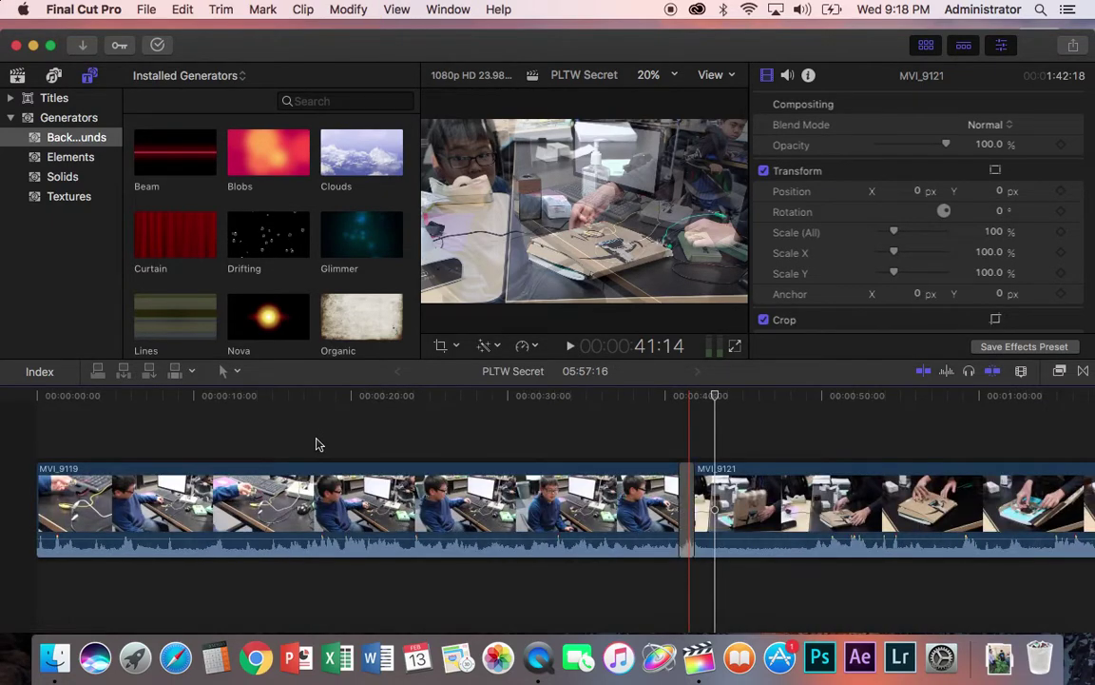
key(super+minus)
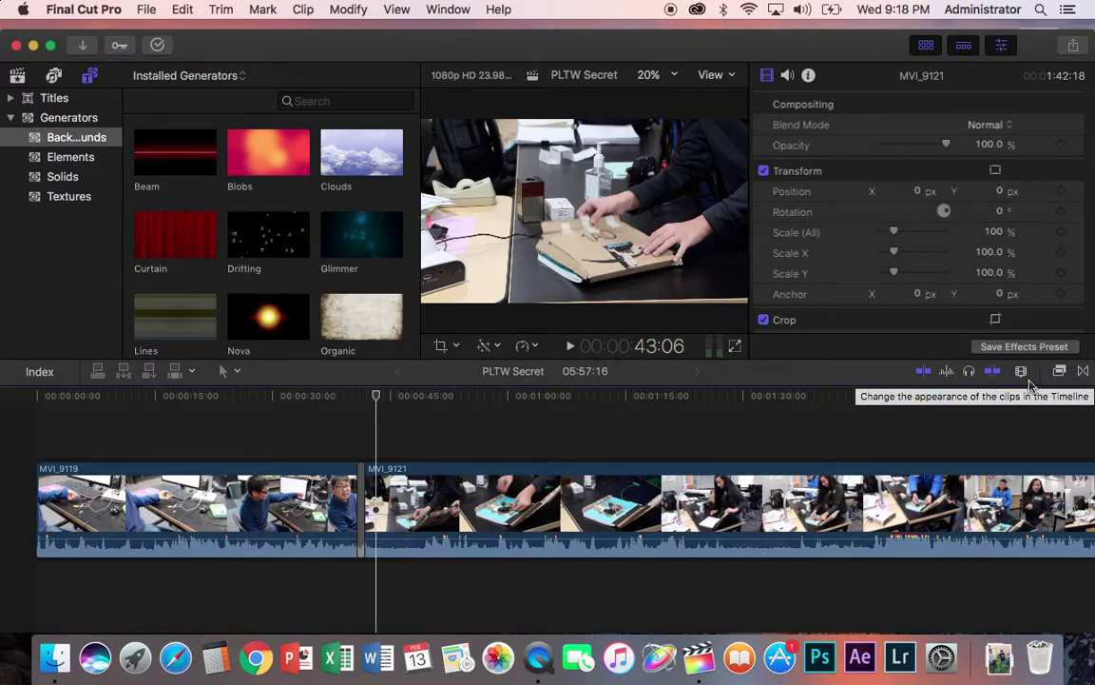
click(1022, 372)
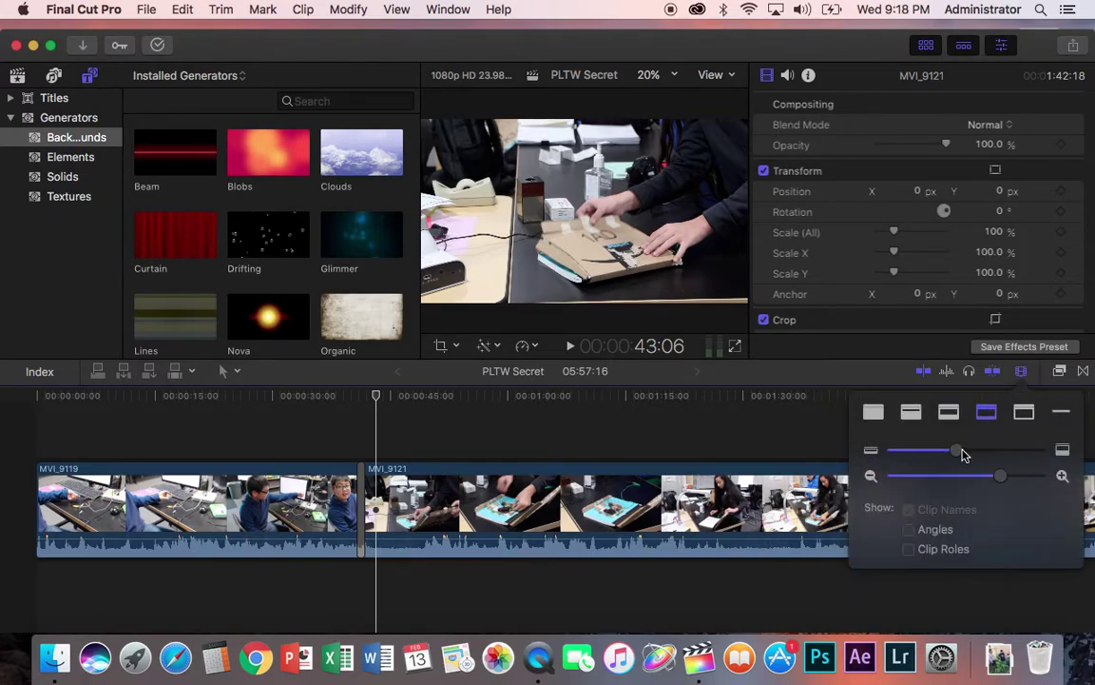
drag(962, 455, 996, 479)
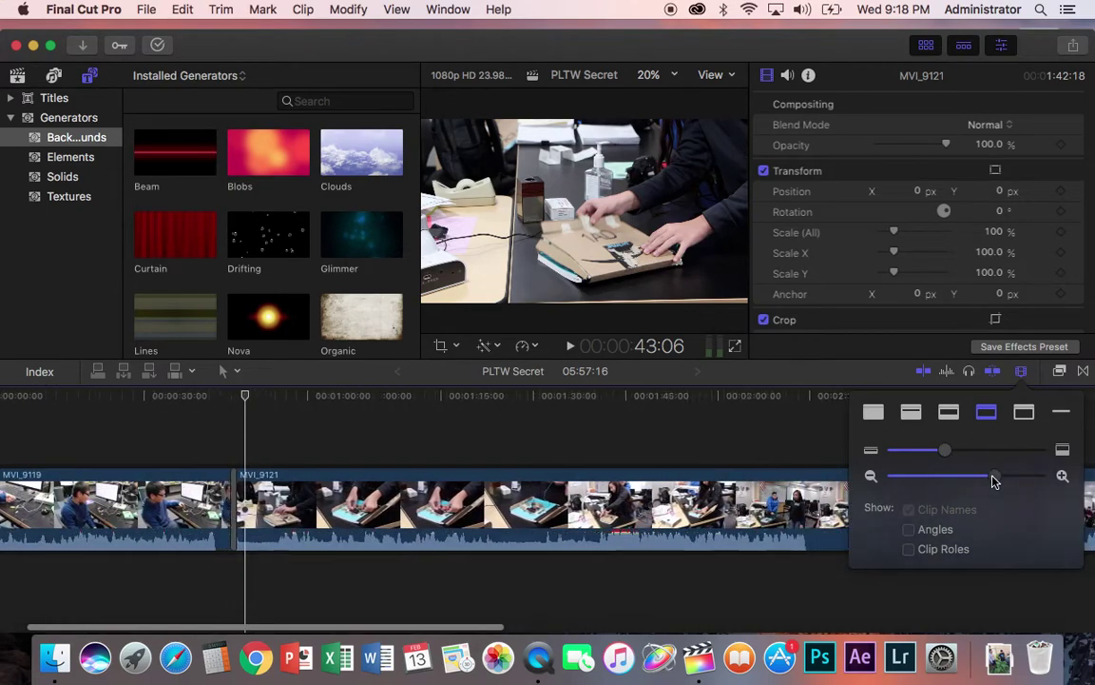
click(1023, 377)
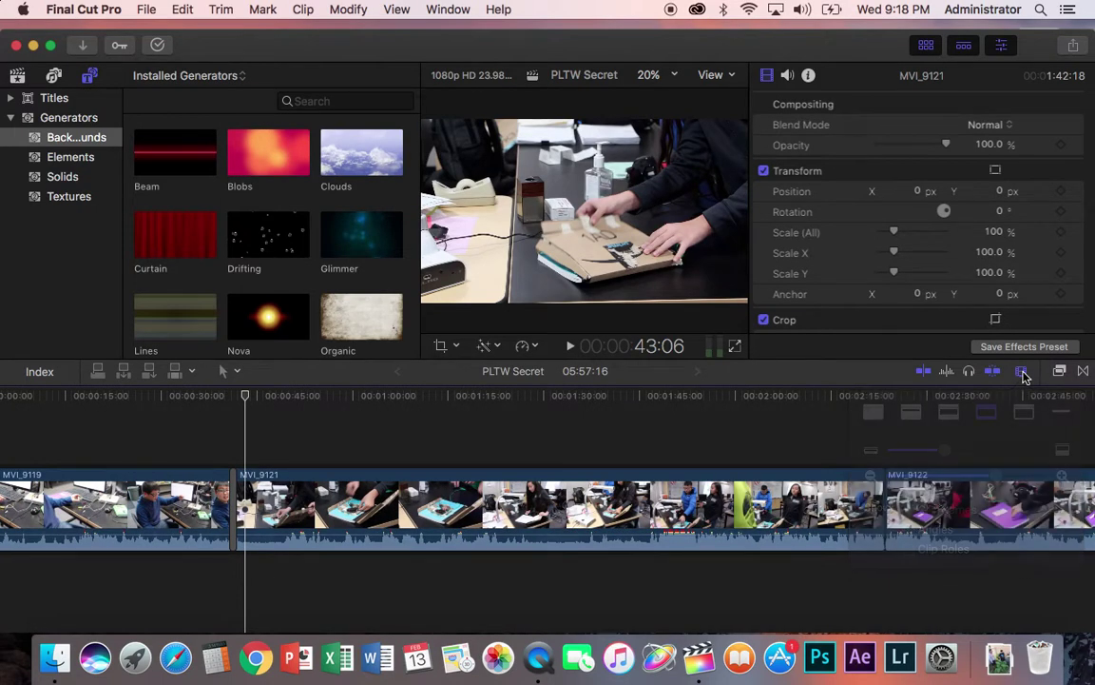
scroll(171, 547, left, 3)
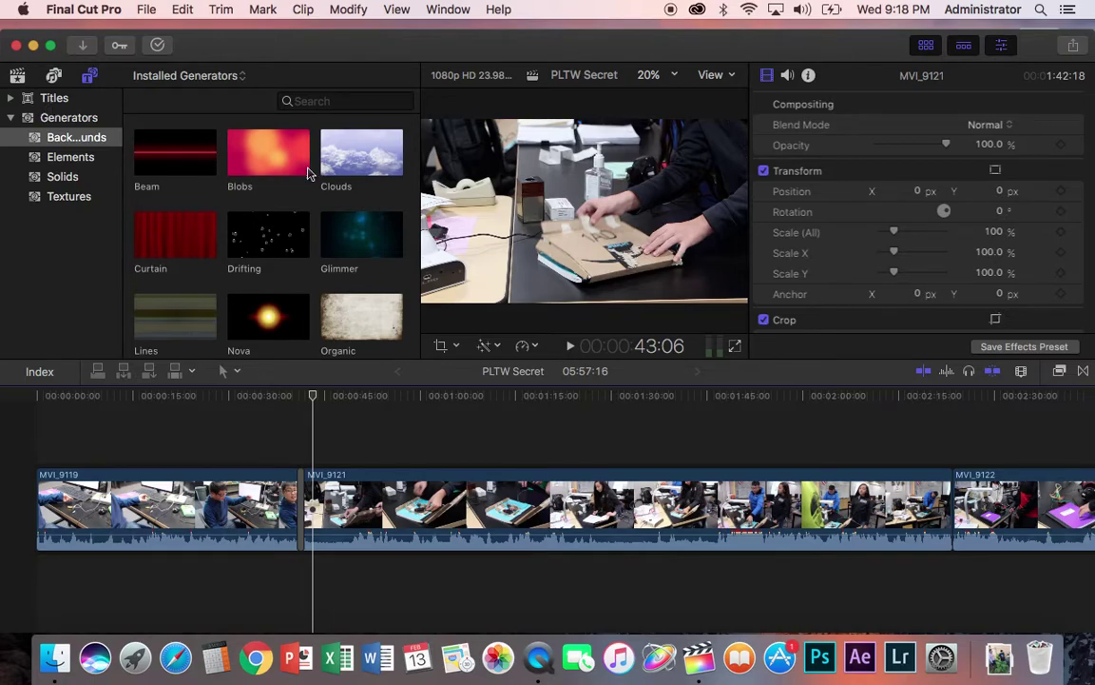
Preview the Drifting and Glimmer background generators and play the timeline from the start
scroll(273, 247, down, 3)
scroll(272, 246, up, 3)
click(273, 247)
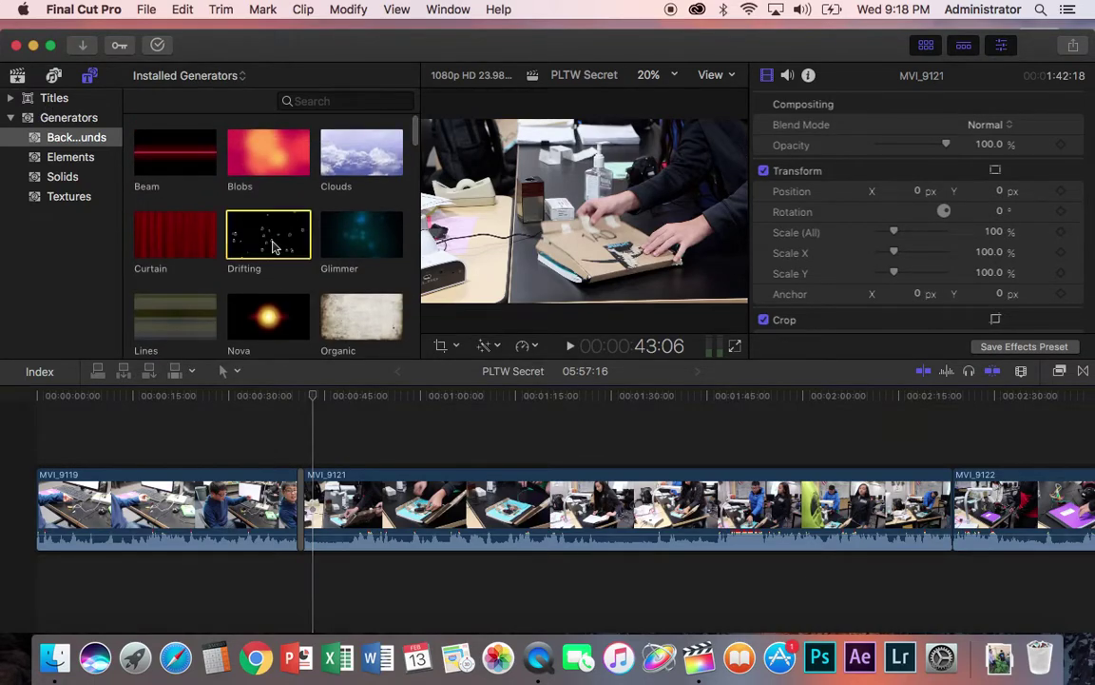
click(357, 238)
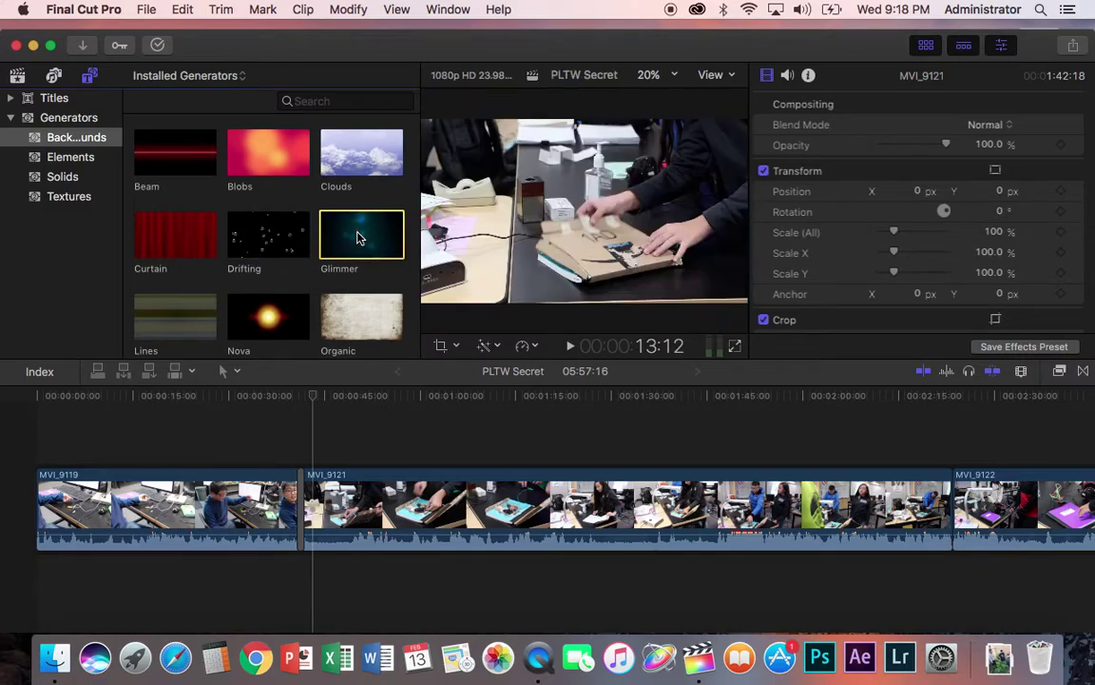
click(278, 236)
scroll(282, 235, down, 3)
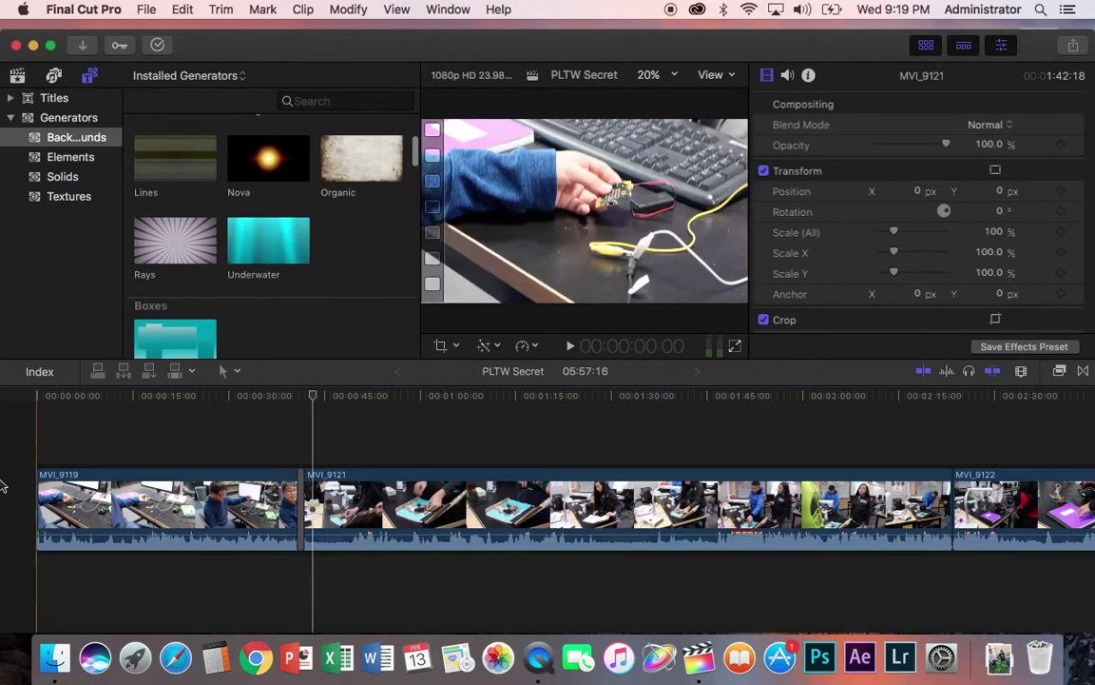
click(41, 410)
key(space)
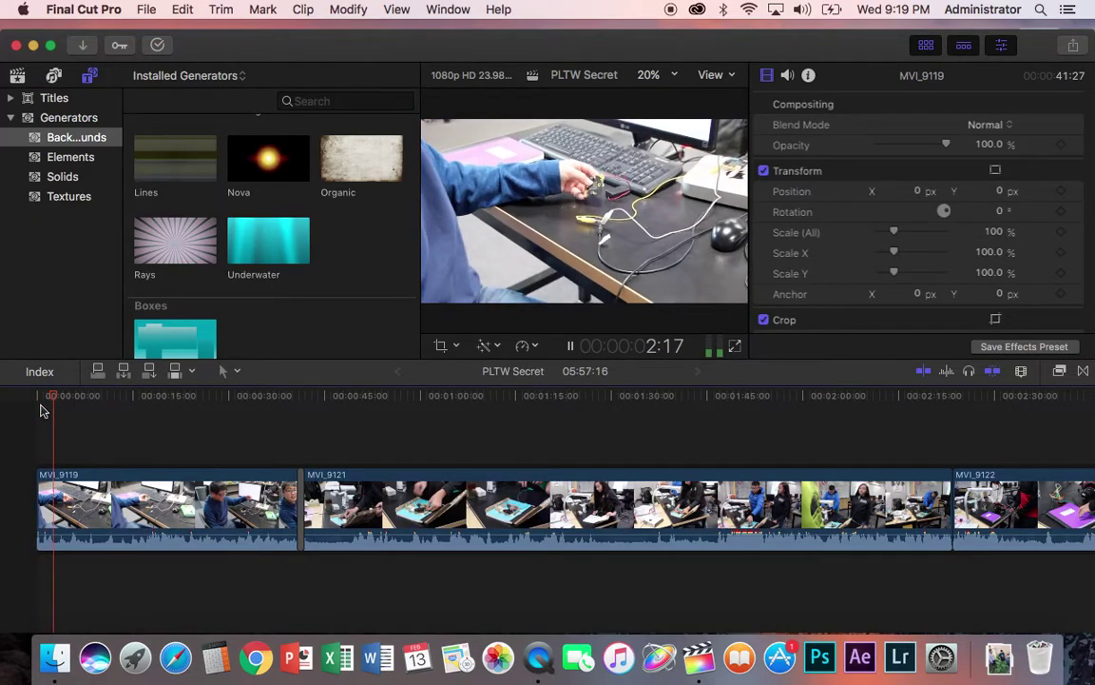
key(space)
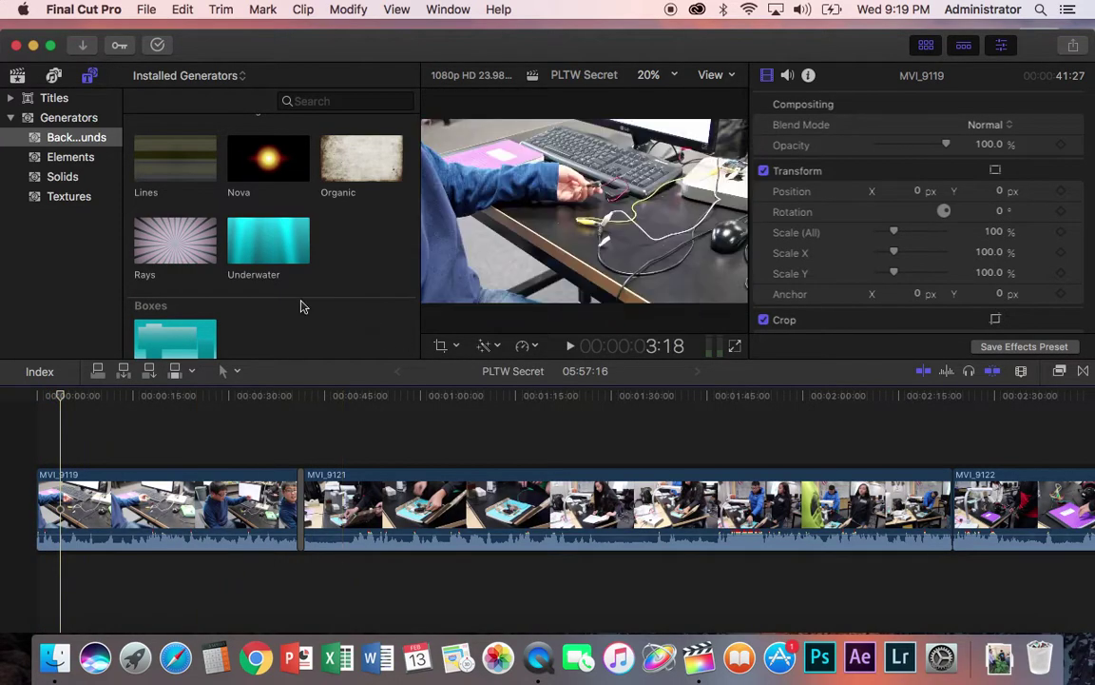
Place the Lines generator at the timeline start and lengthen it by 2:23 to 06:11:00
scroll(346, 263, up, 3)
scroll(346, 263, down, 6)
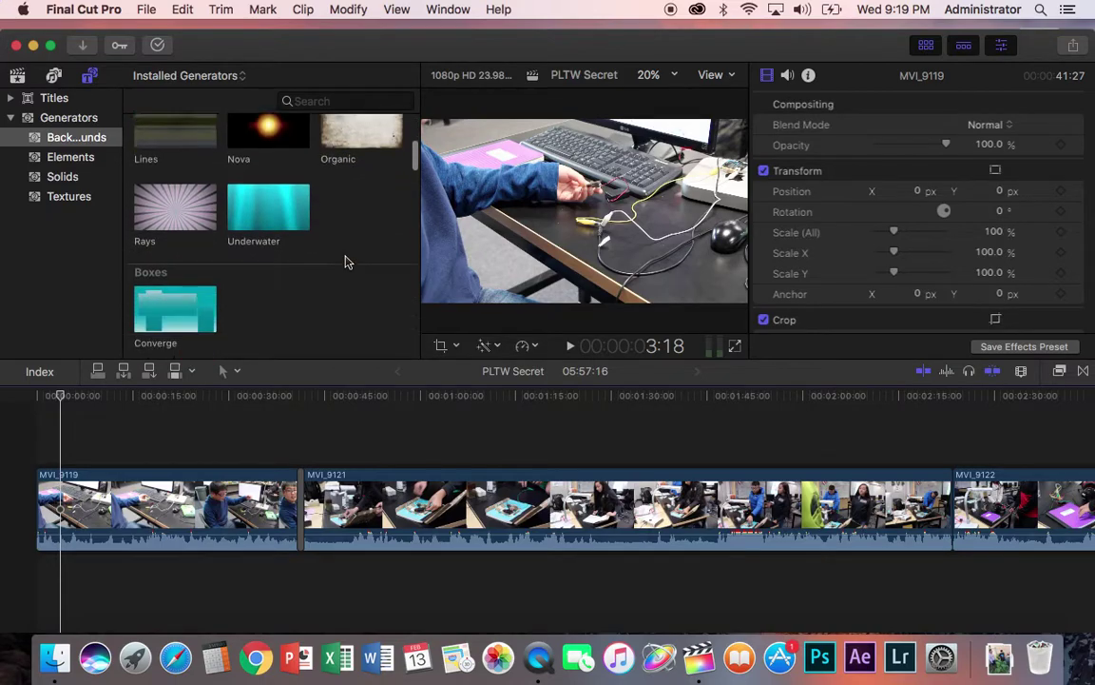
scroll(346, 262, down, 10)
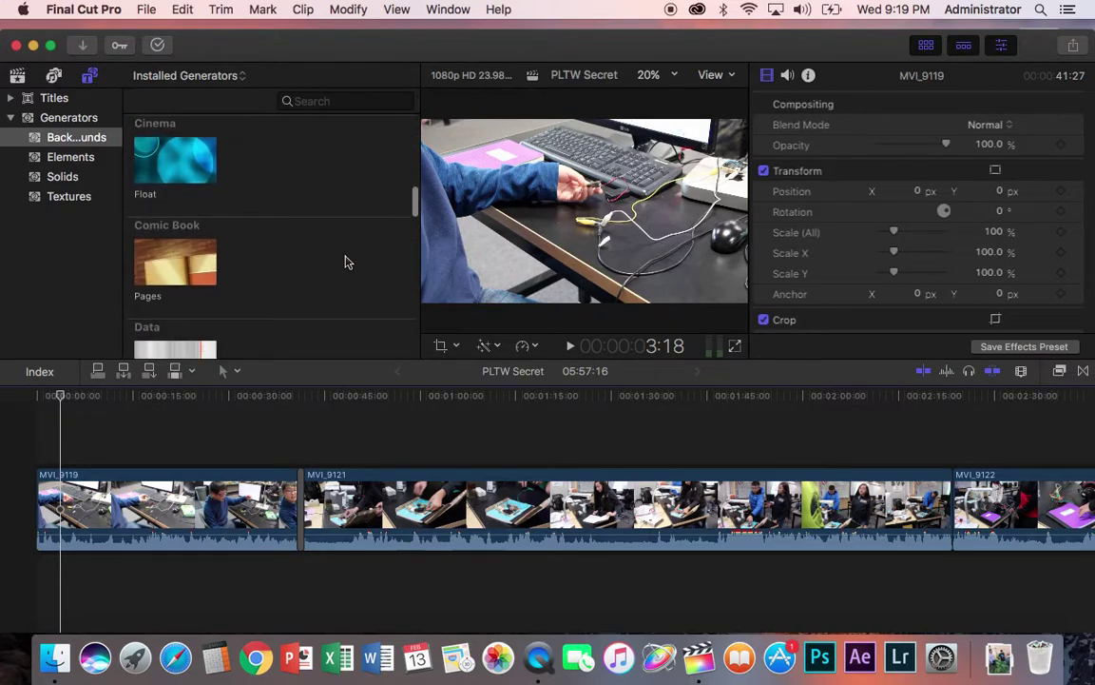
scroll(347, 262, up, 3)
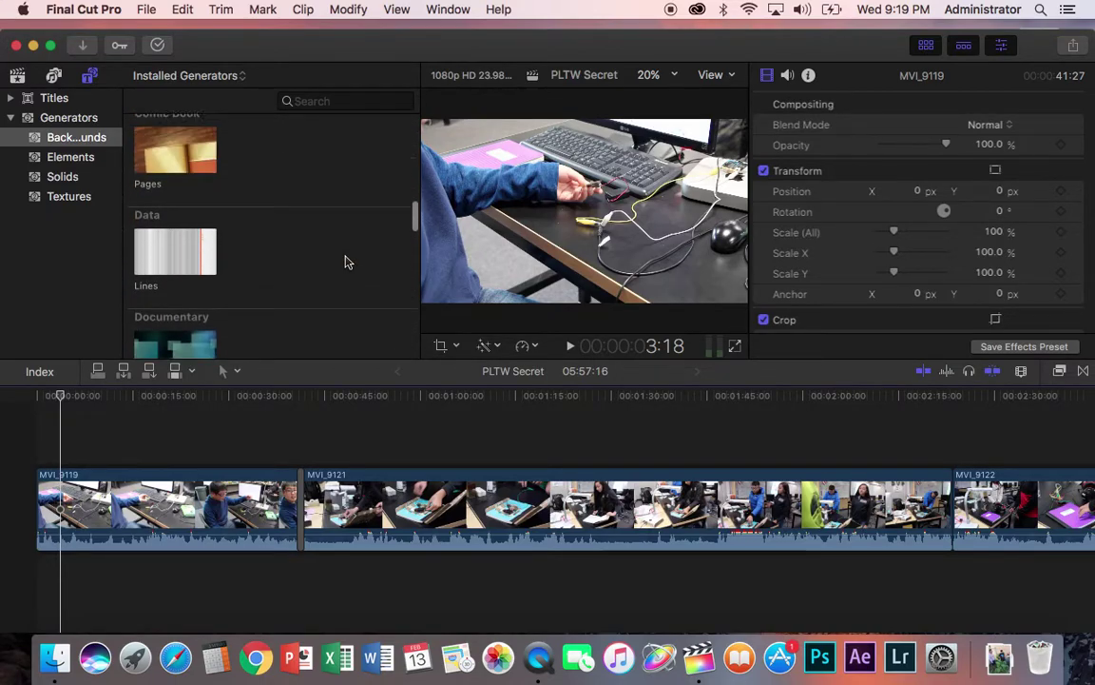
click(196, 234)
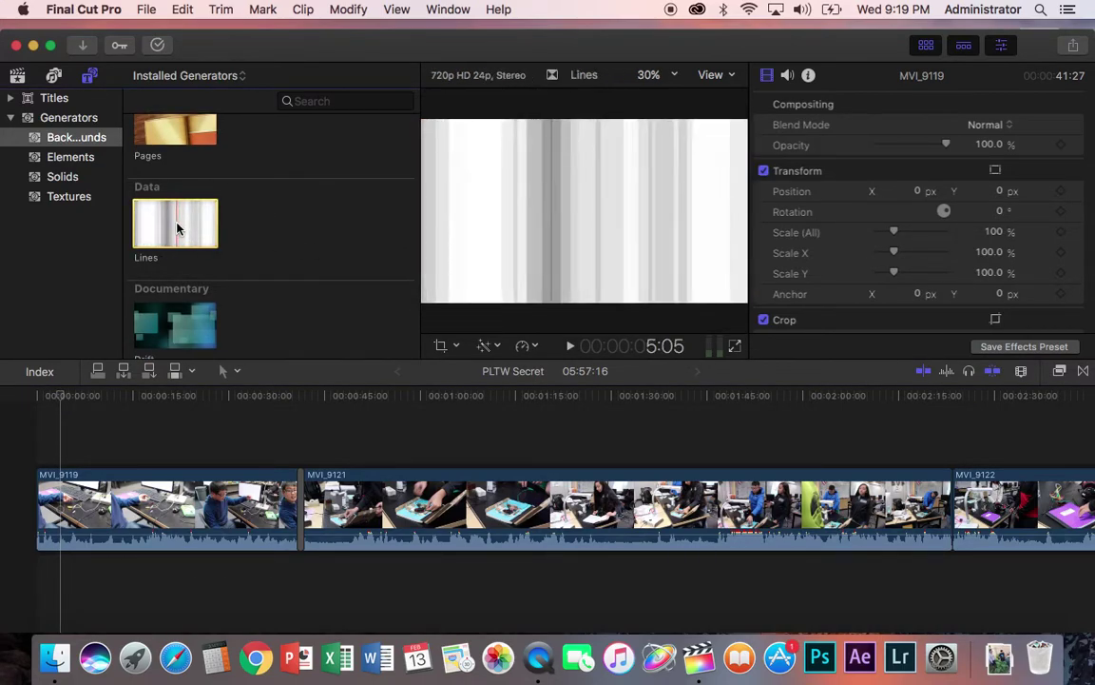
drag(178, 227, 28, 513)
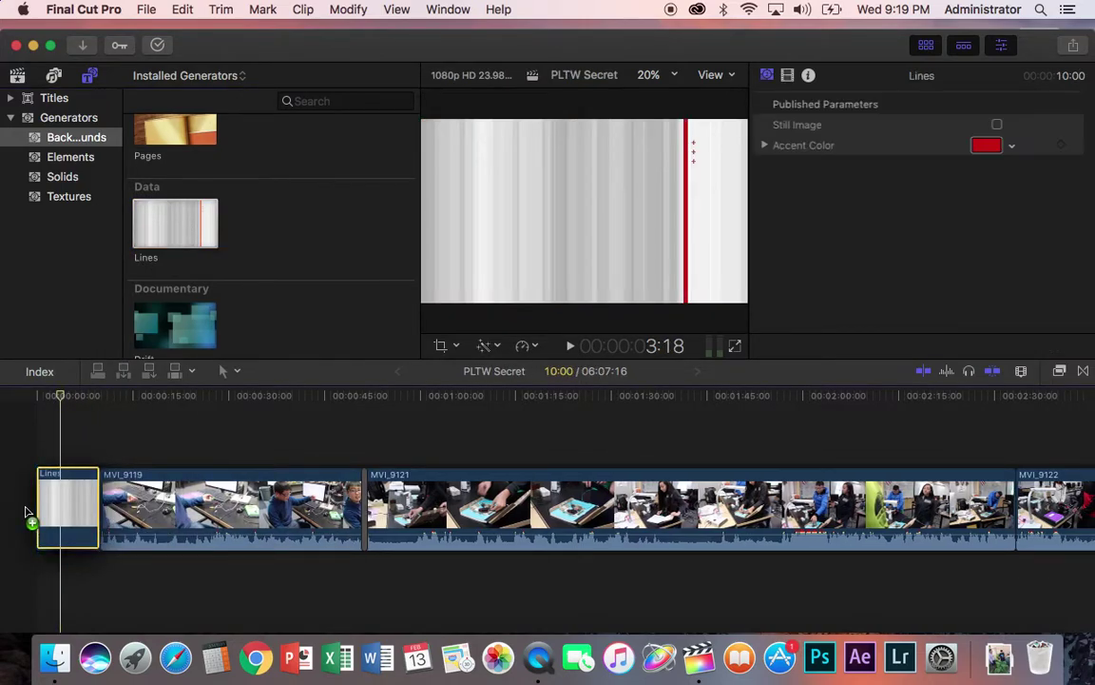
drag(97, 473, 115, 473)
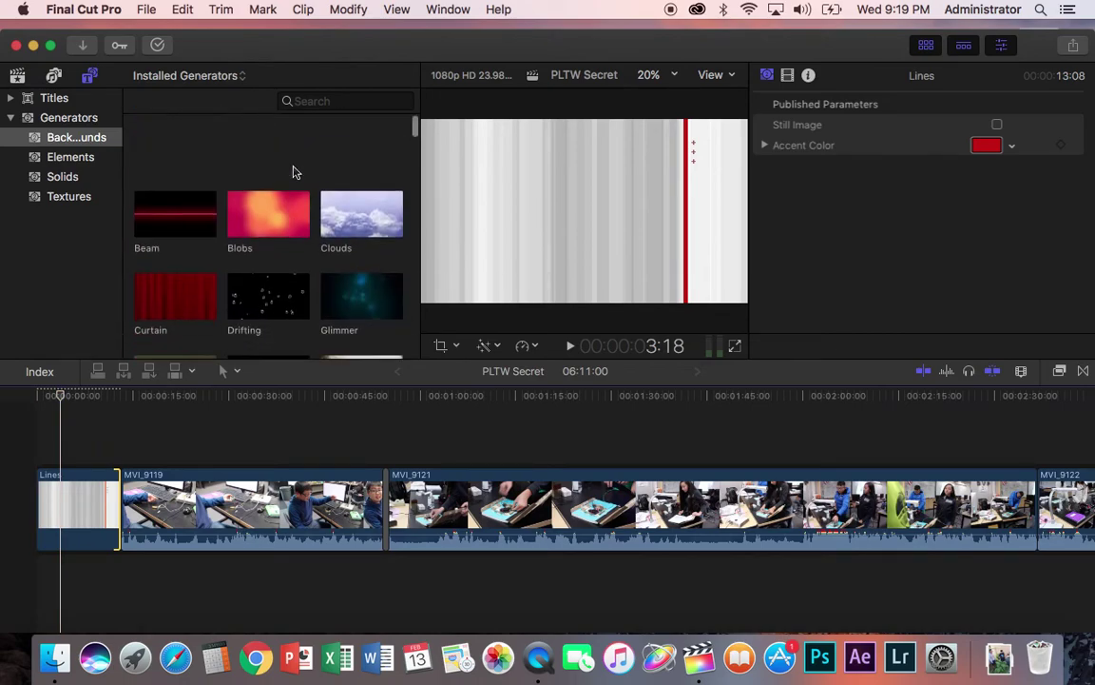
click(55, 99)
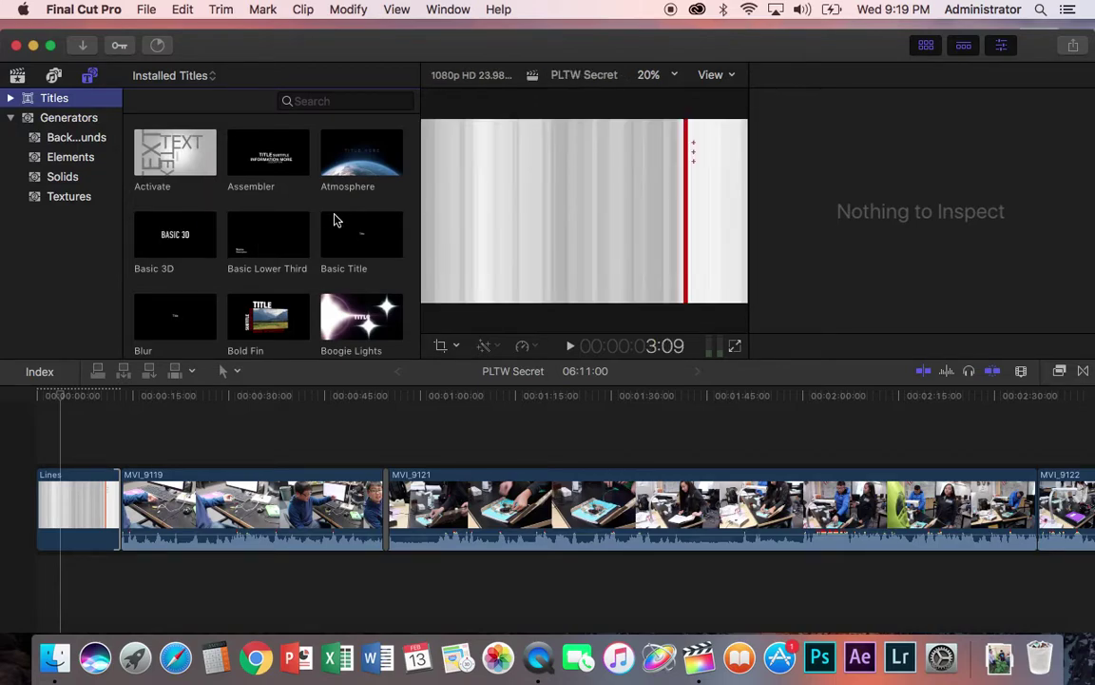
Browse the installed titles, previewing Basic 3D and Assembler, and drop Basic Title over the Lines start
scroll(198, 269, down, 3)
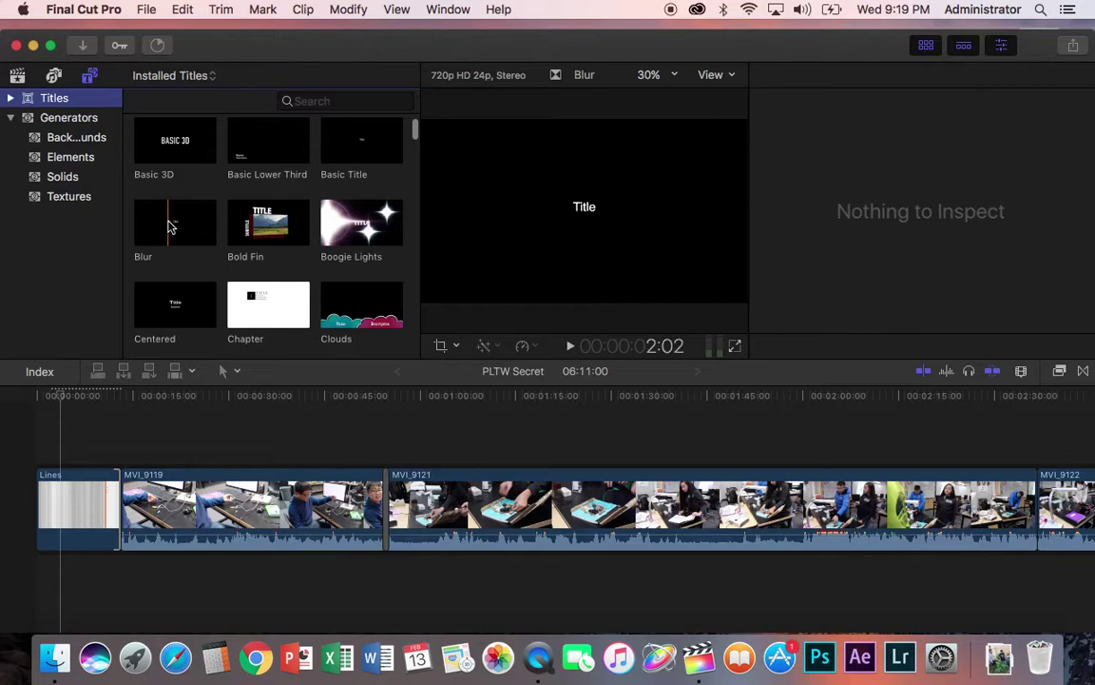
scroll(177, 228, down, 3)
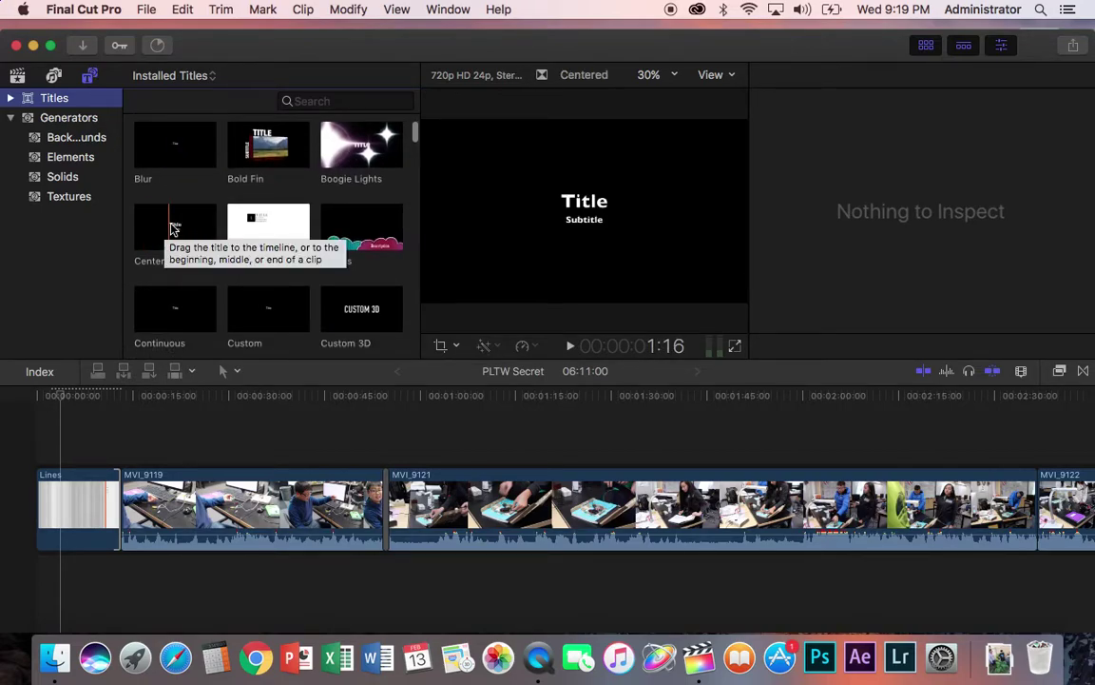
scroll(174, 228, down, 2)
scroll(174, 229, down, 2)
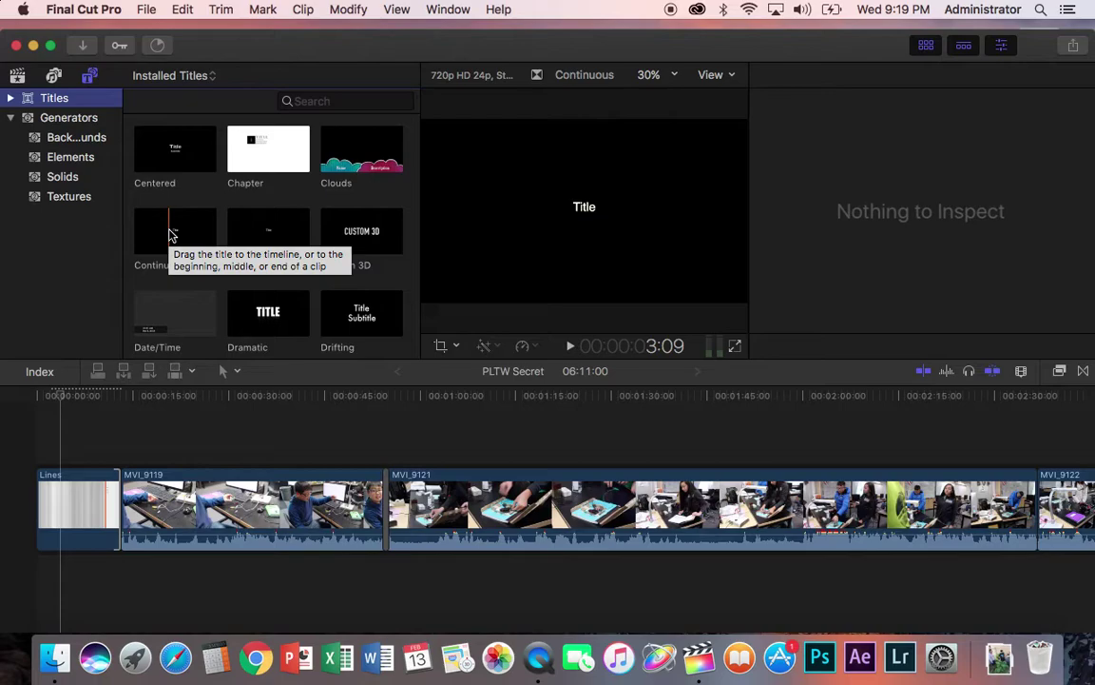
scroll(170, 234, down, 5)
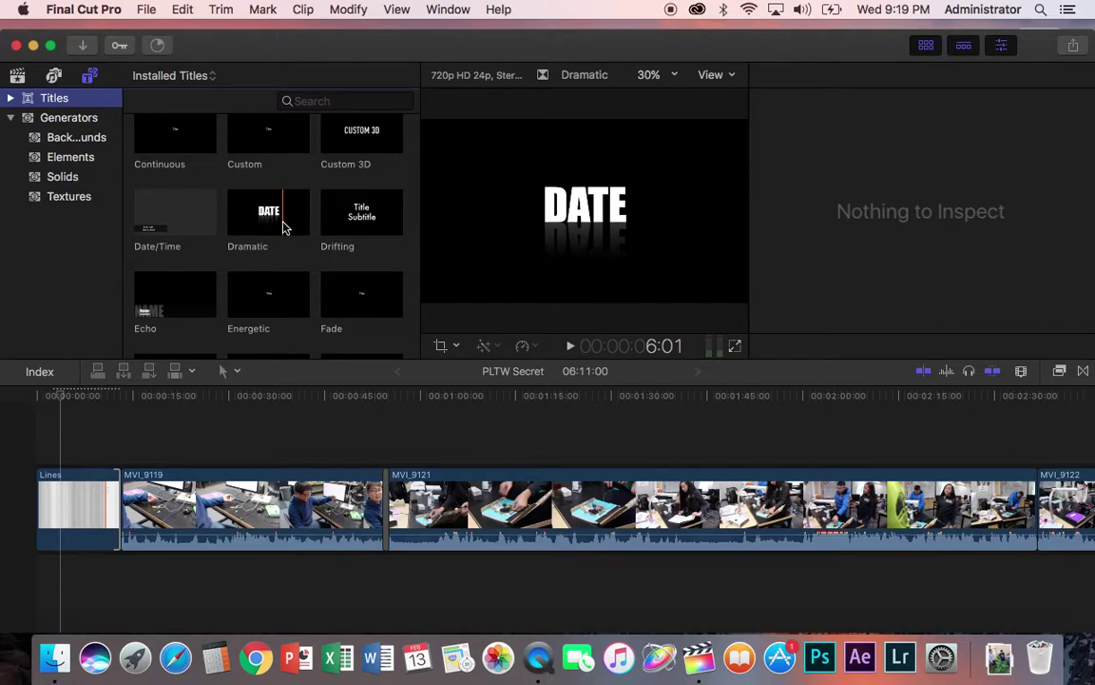
scroll(285, 228, up, 5)
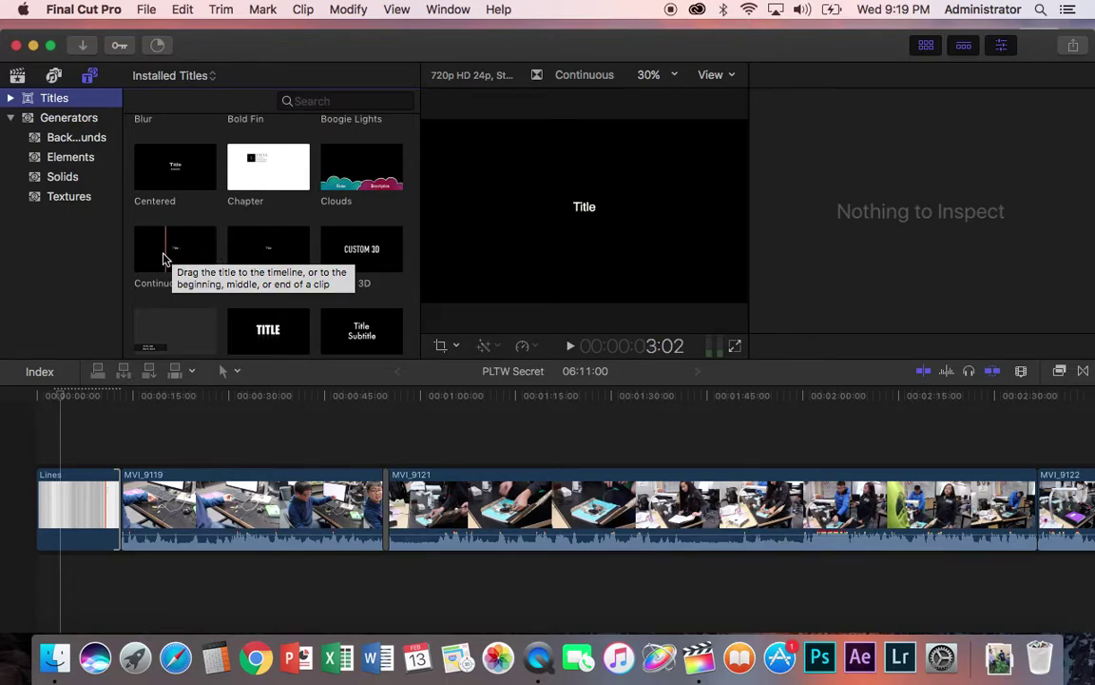
scroll(157, 255, up, 3)
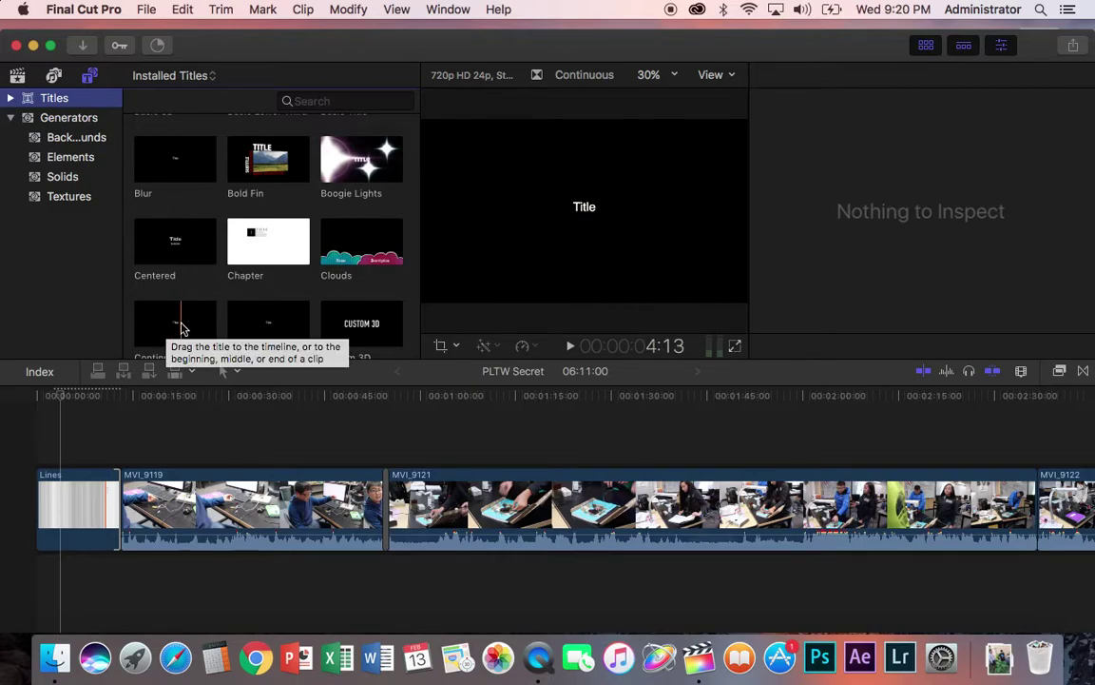
scroll(183, 328, up, 3)
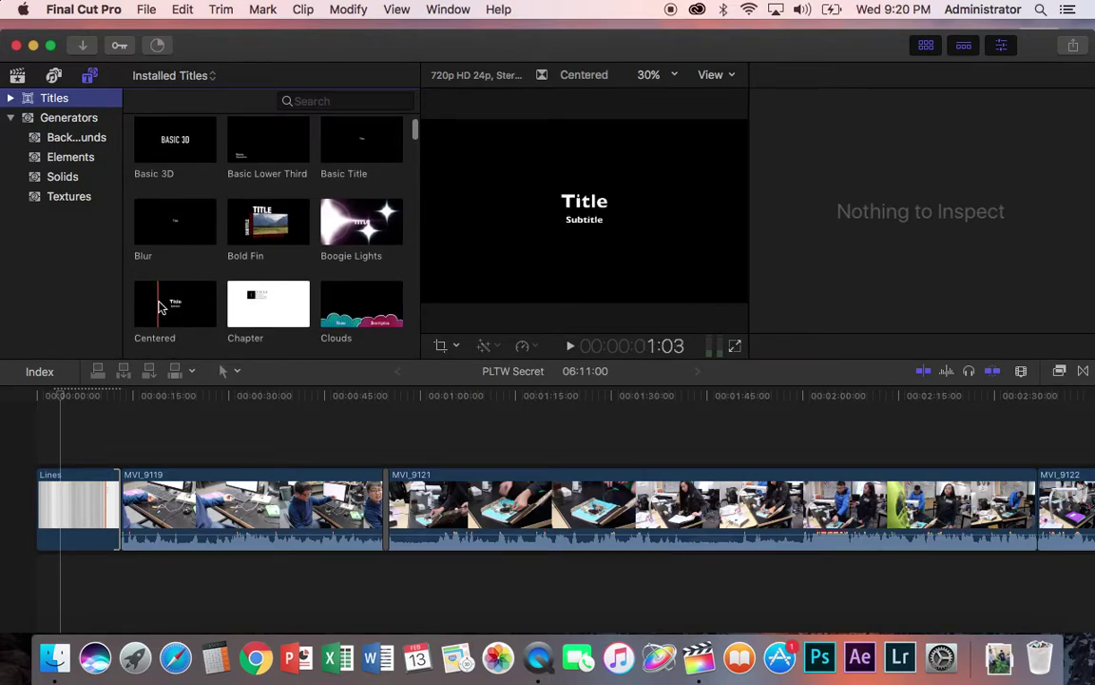
scroll(176, 306, up, 3)
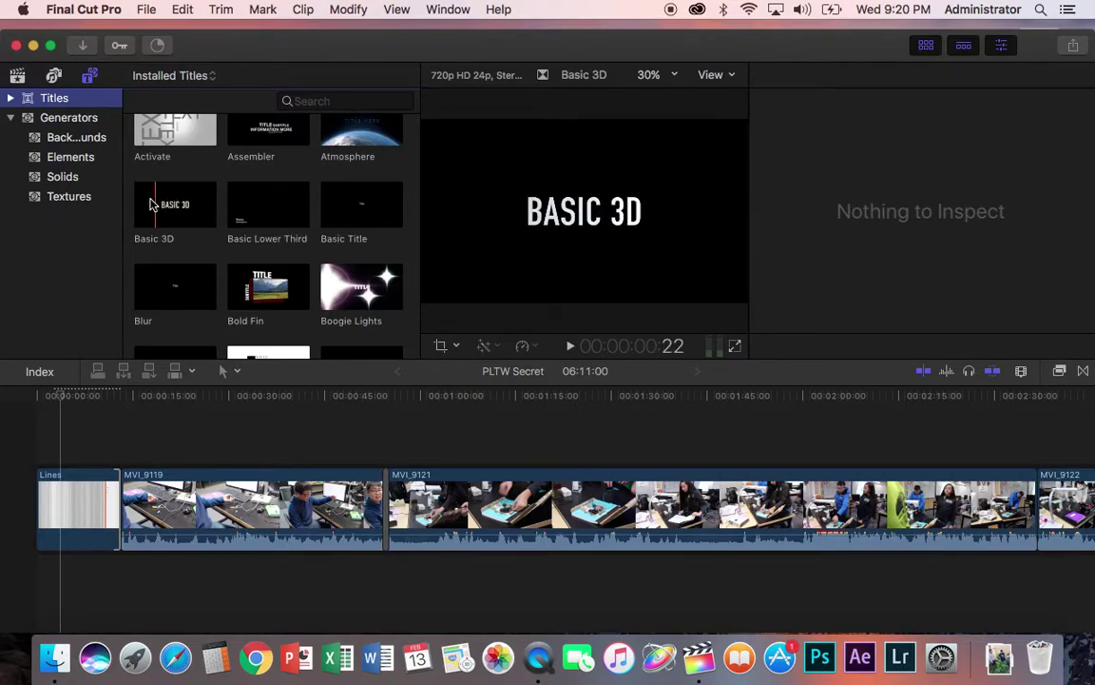
scroll(254, 195, up, 1)
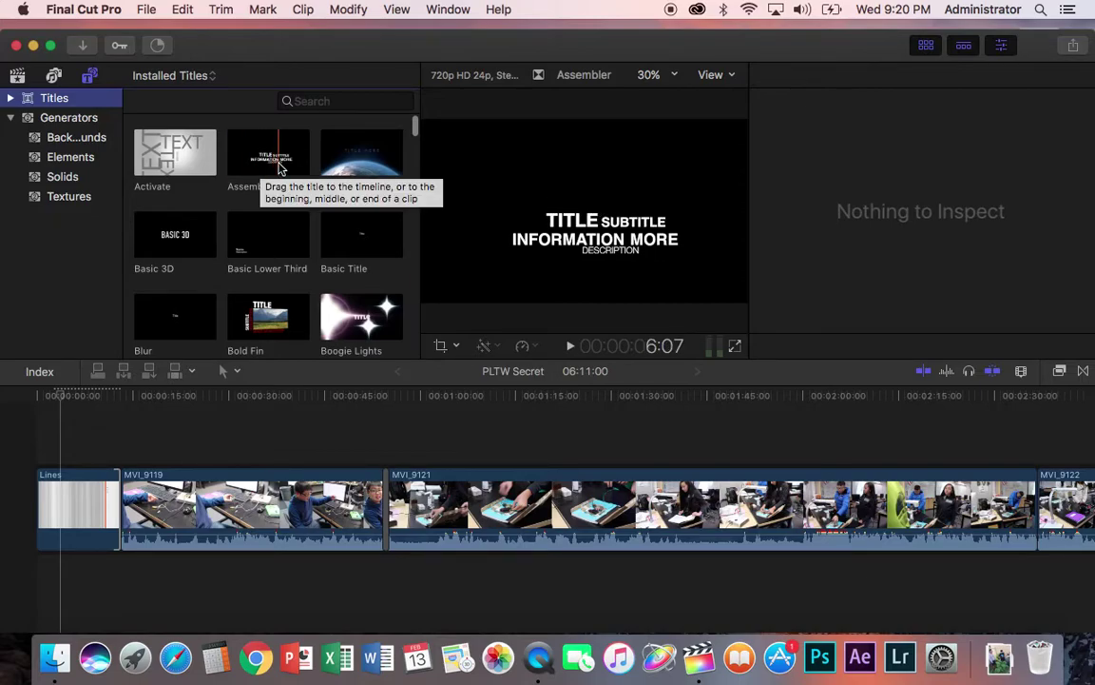
scroll(285, 228, down, 1)
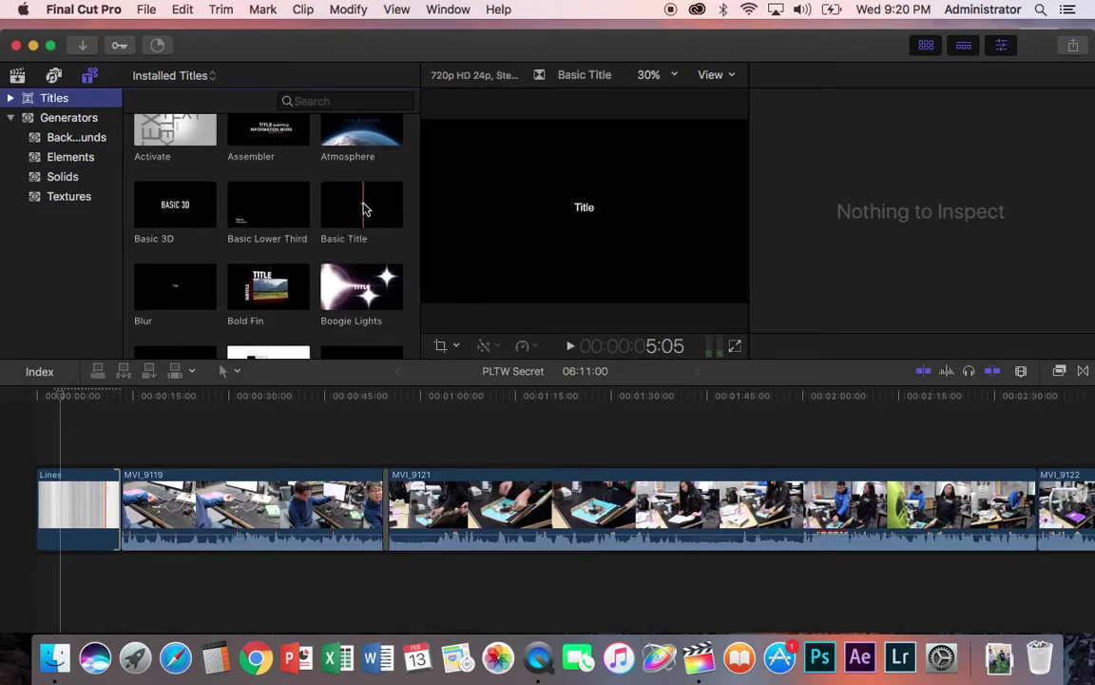
drag(365, 207, 120, 457)
Select the Basic Title and replace its placeholder text with 'PLTW Fall 2018', fixing the word order
click(83, 455)
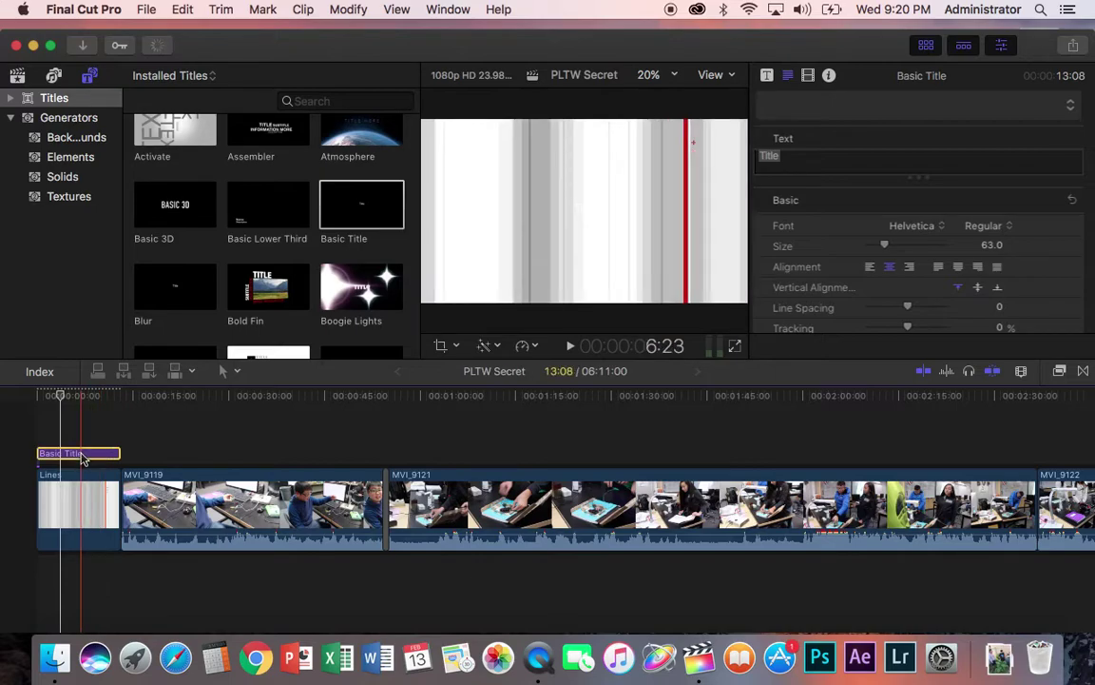
click(83, 457)
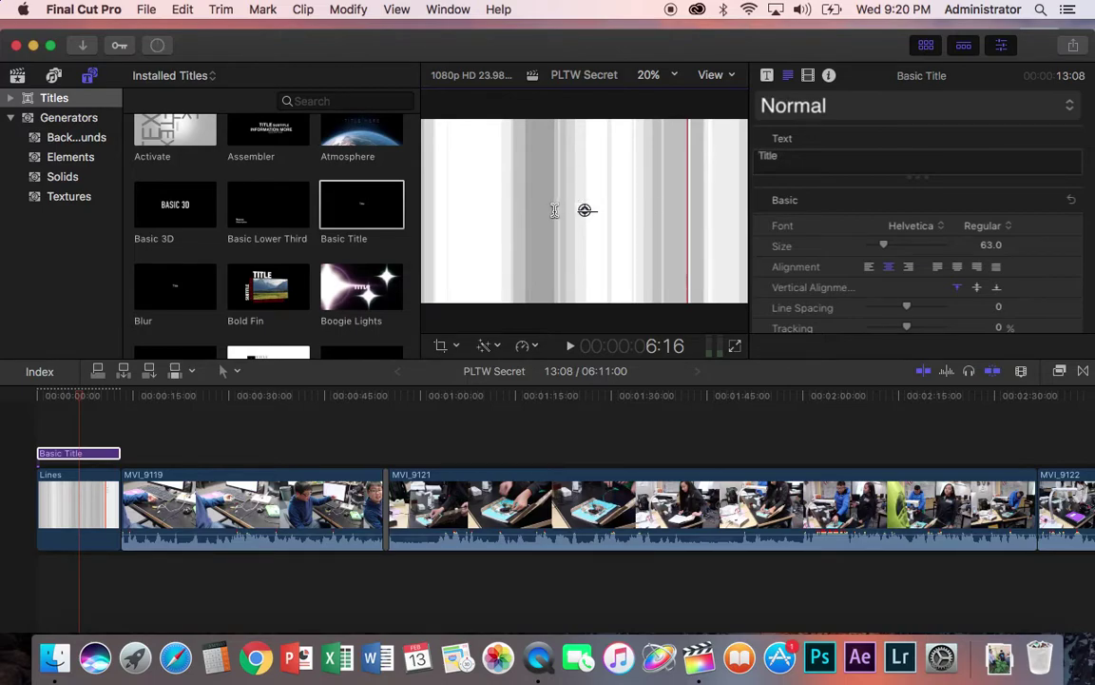
double_click(592, 208)
click(797, 156)
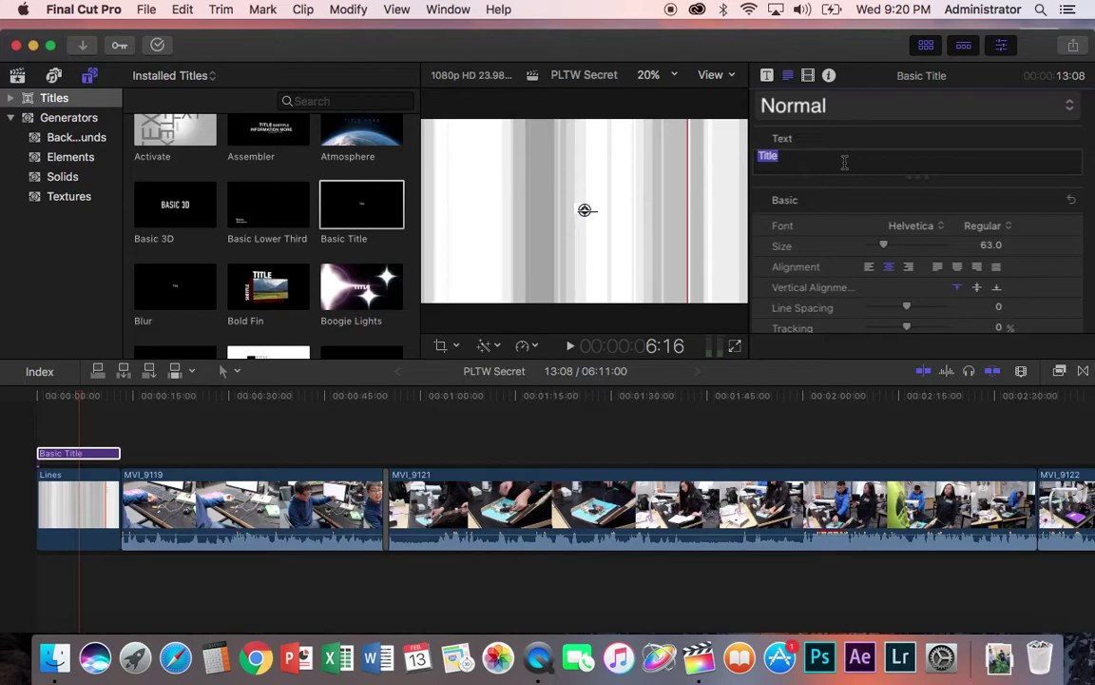
text(PLTW)
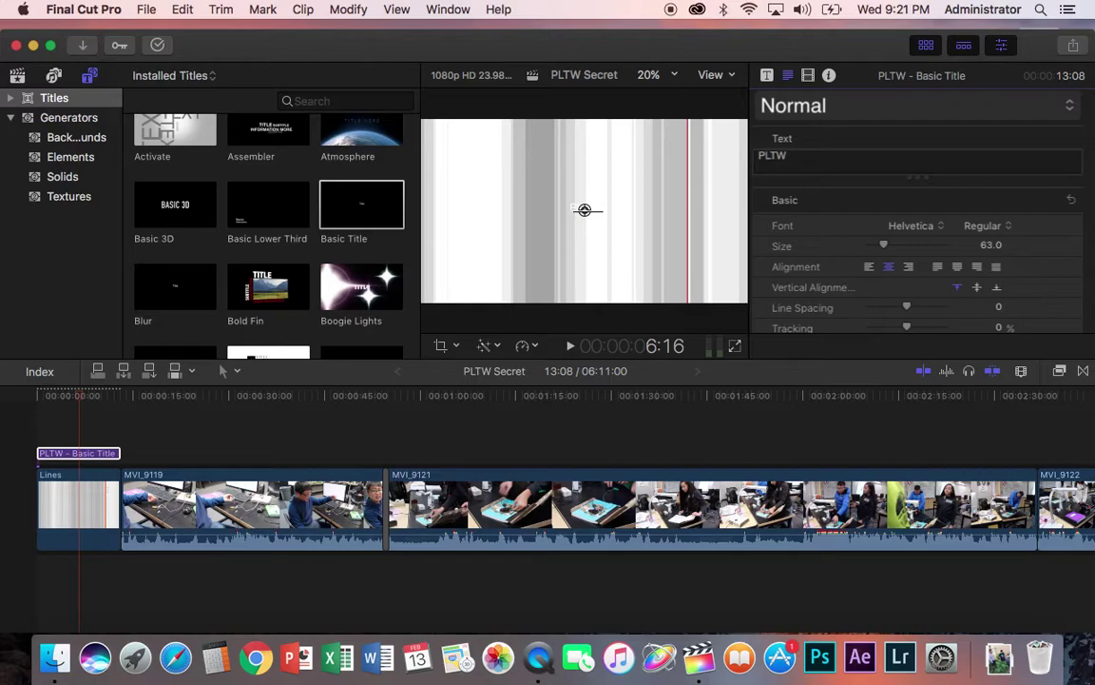
text( 2018 Fall)
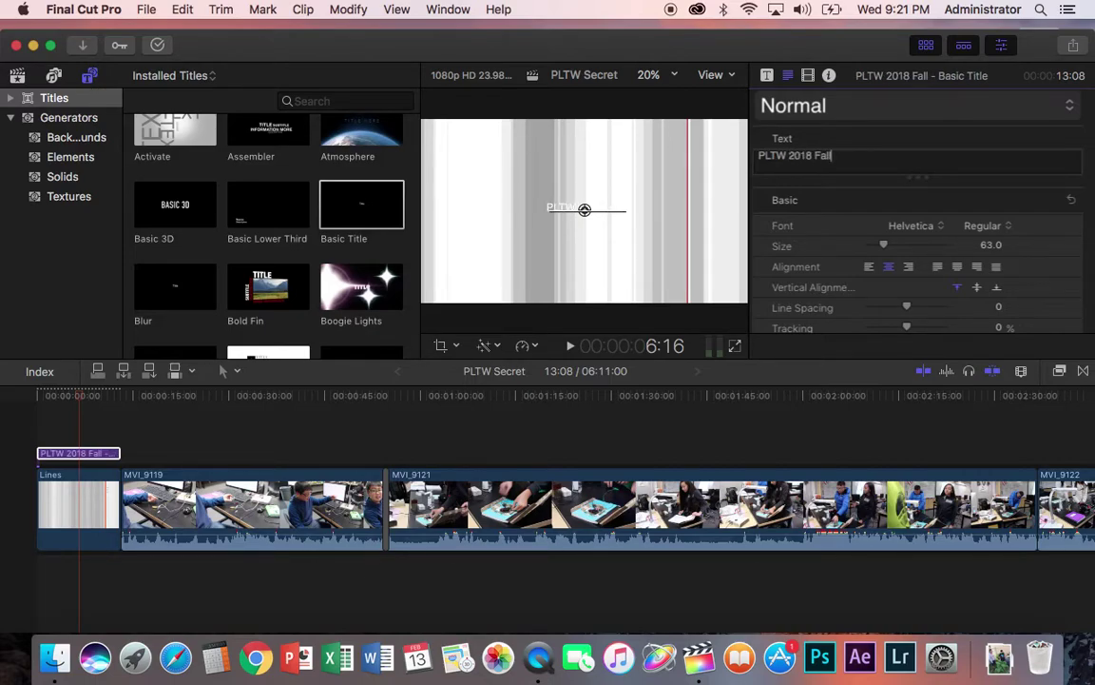
key(BackSpace)
key(BackSpace)
key(BackSpace)
key(BackSpace)
key(BackSpace)
key(BackSpace)
key(BackSpace)
key(BackSpace)
key(BackSpace)
key(BackSpace)
text(F)
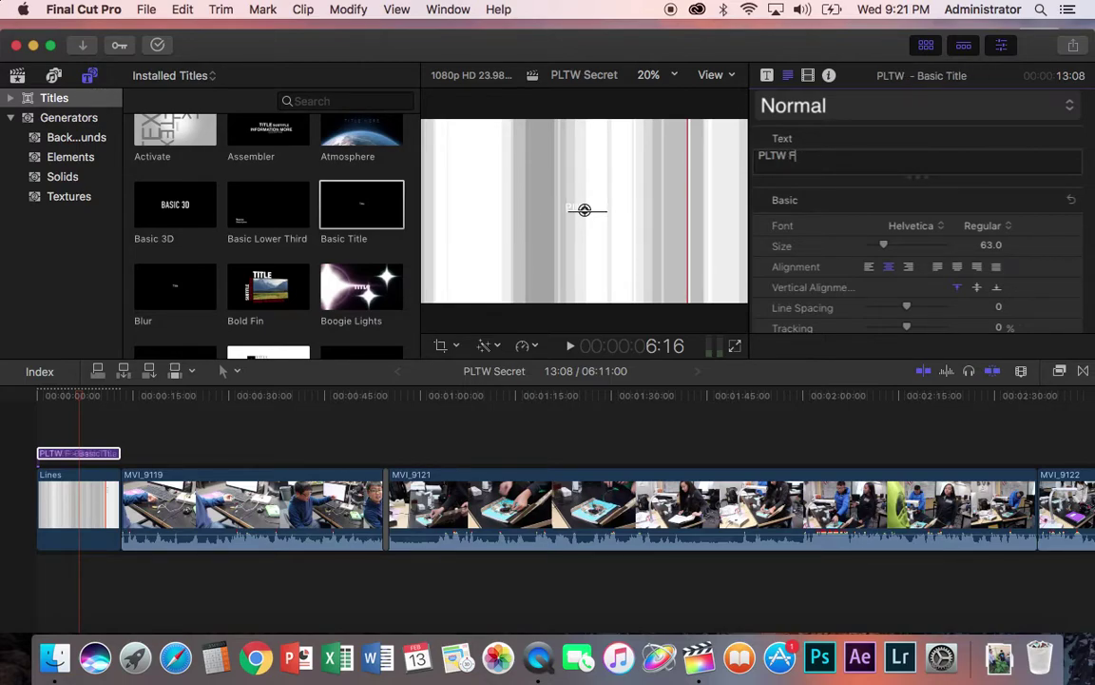
text(all 2018)
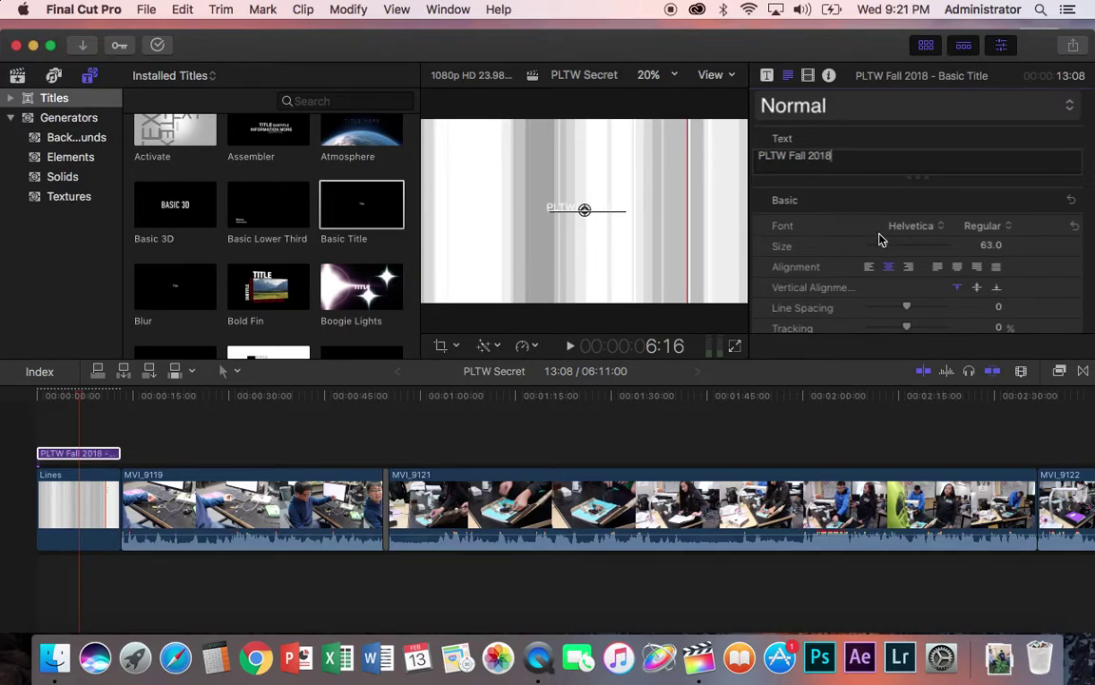
Show the title's red outline and thicken its width to 6.0
scroll(856, 300, down, 5)
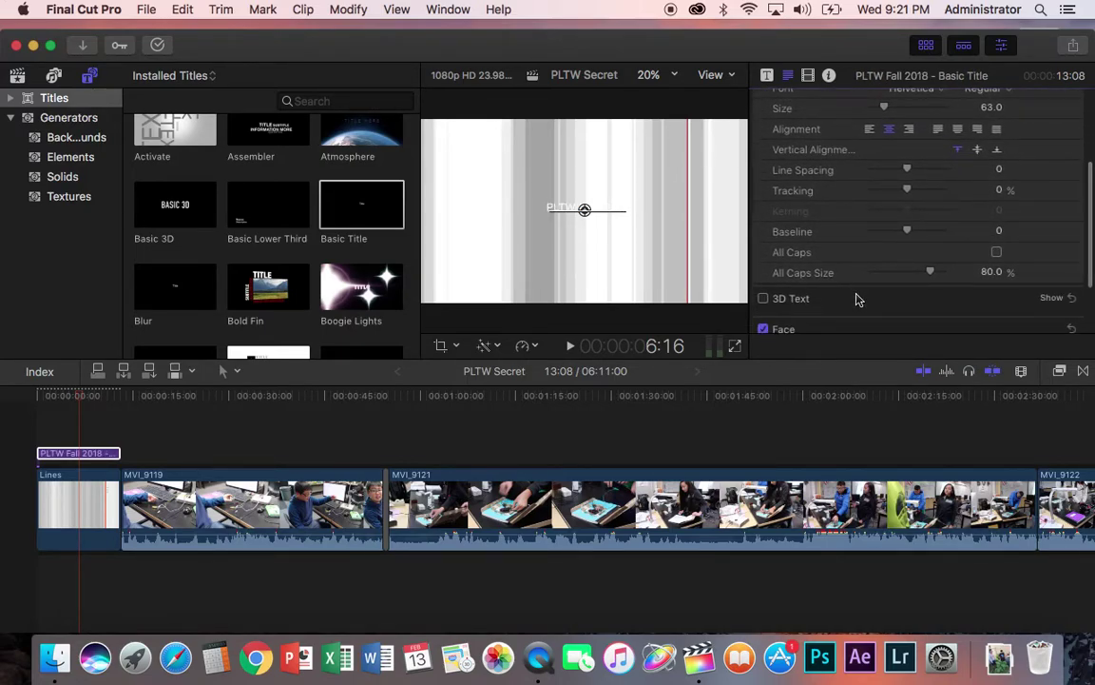
scroll(775, 304, down, 3)
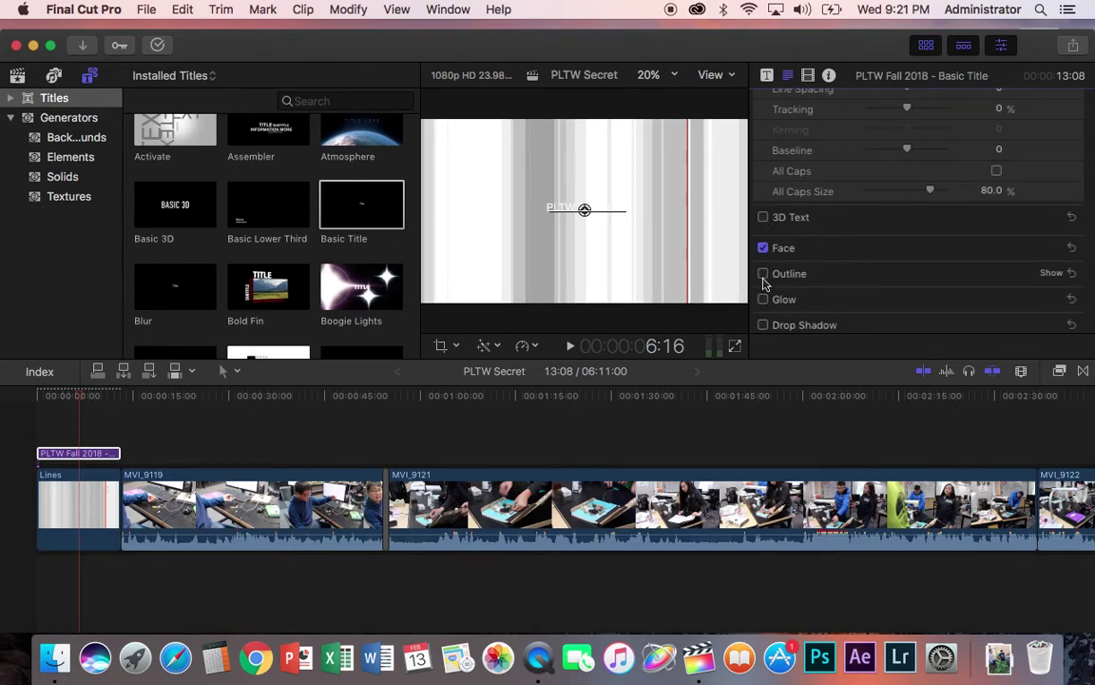
click(1050, 274)
scroll(1022, 290, down, 3)
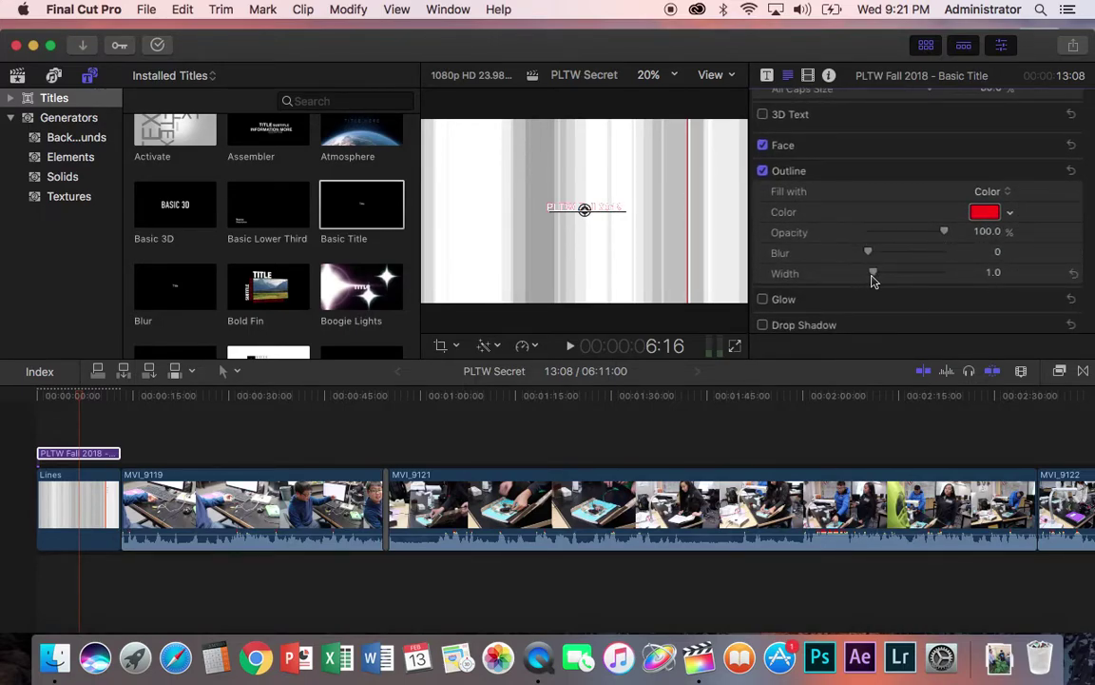
drag(878, 274, 902, 276)
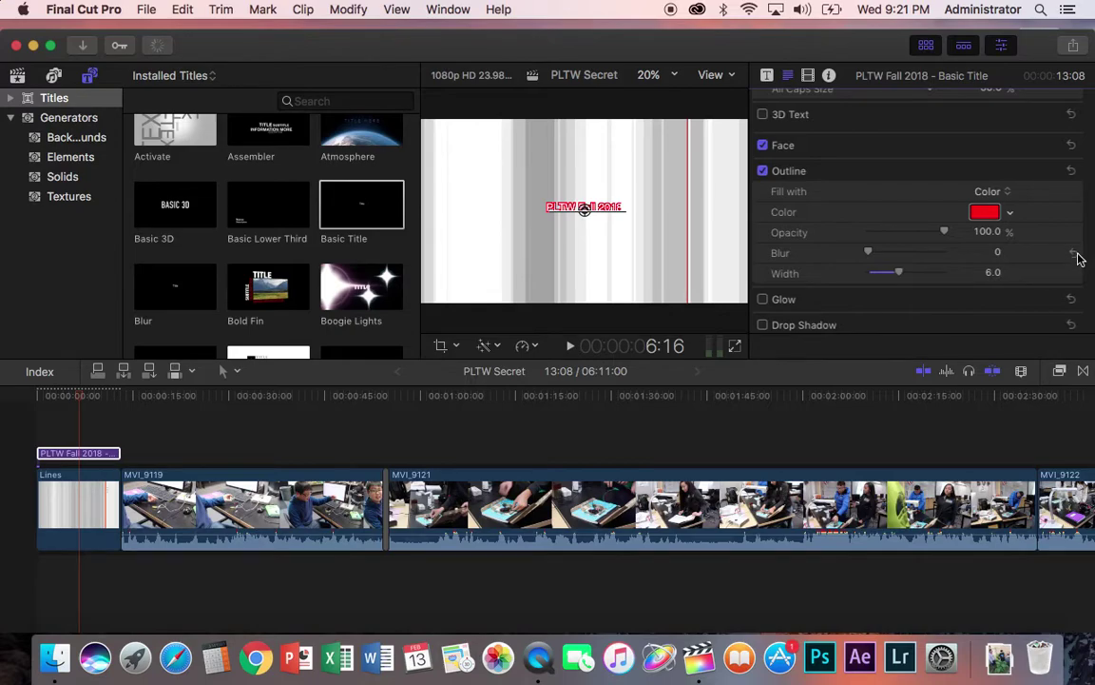
Enlarge the title to size 190 in Copperplate Gothic Bold and play from the start
scroll(1036, 260, up, 6)
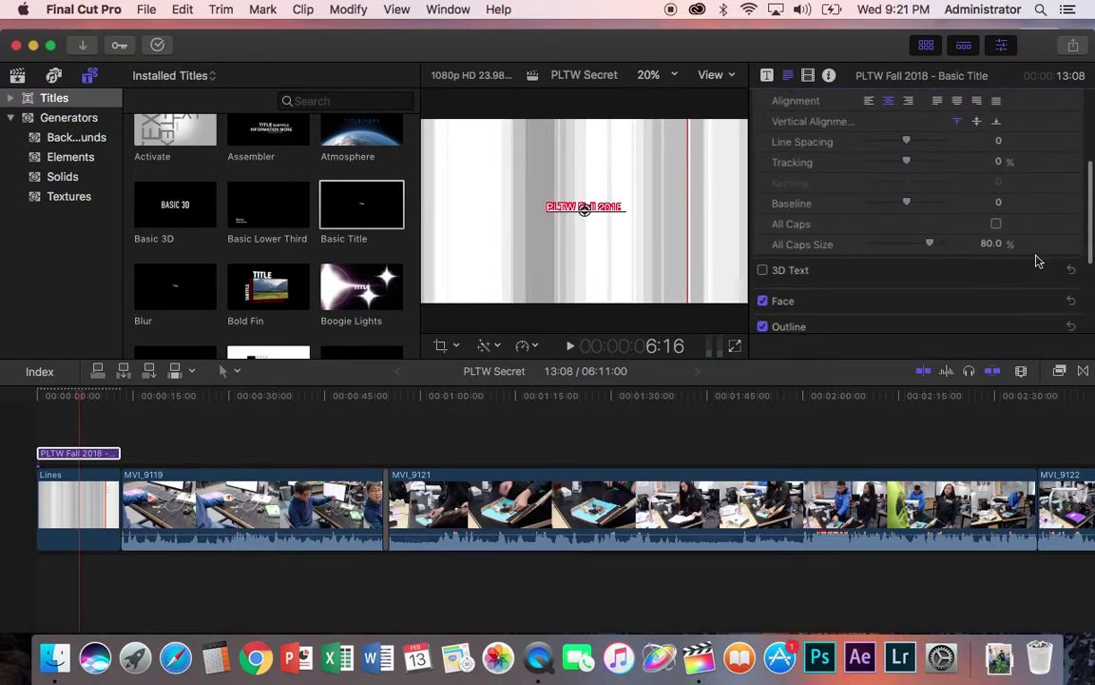
scroll(1036, 260, up, 5)
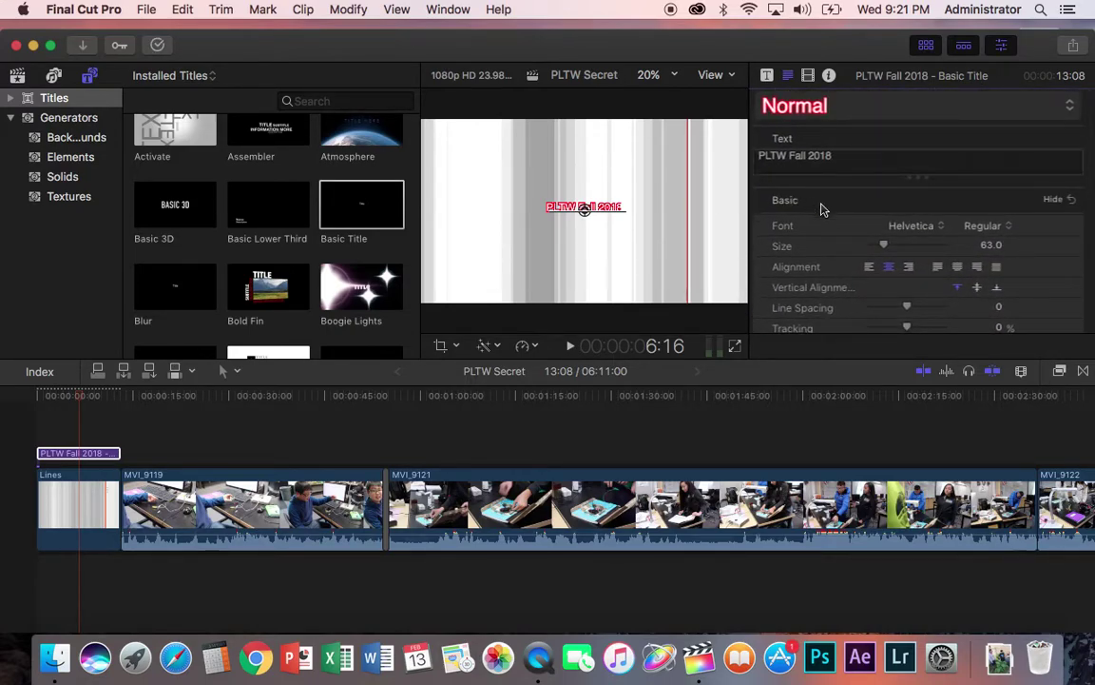
drag(886, 249, 920, 254)
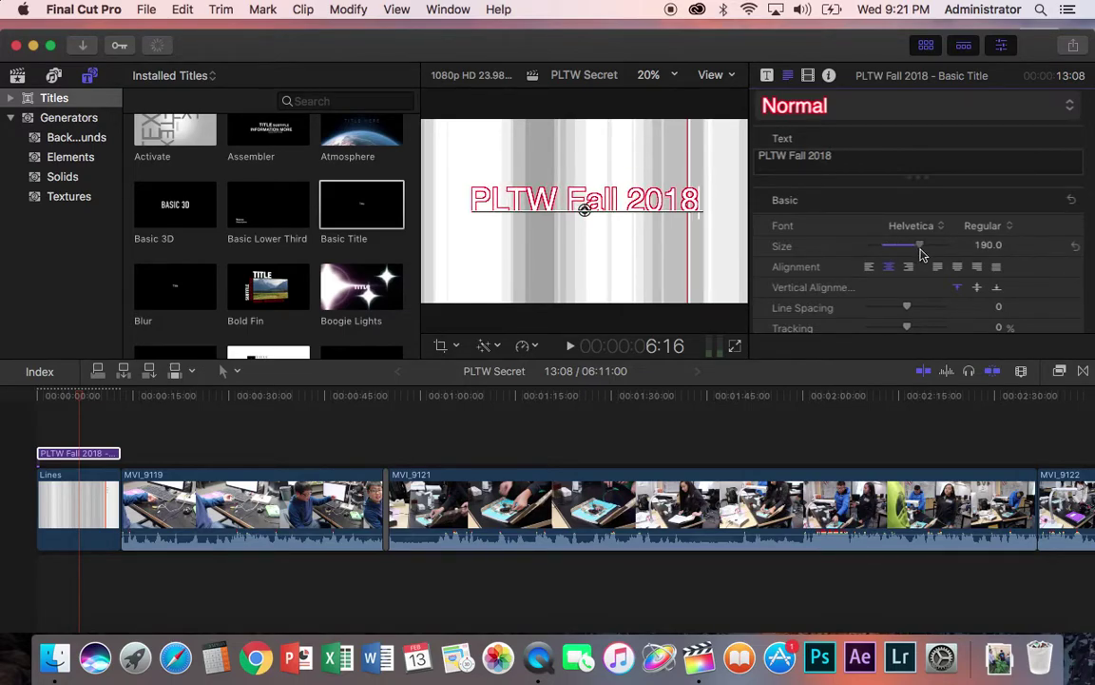
click(940, 234)
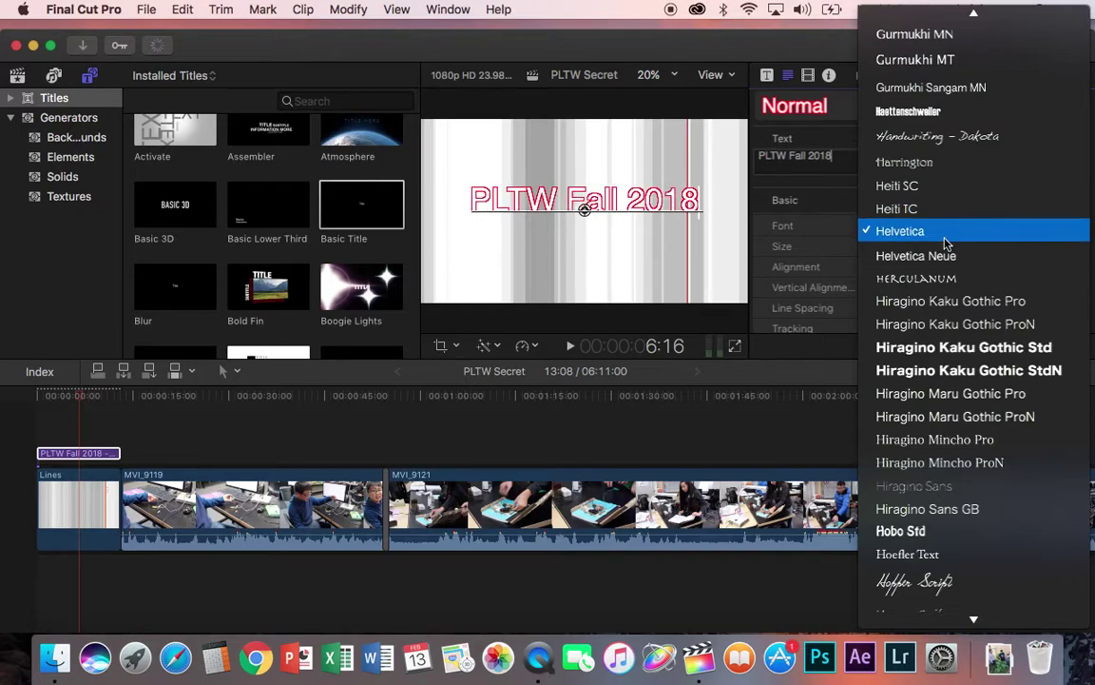
scroll(946, 316, up, 15)
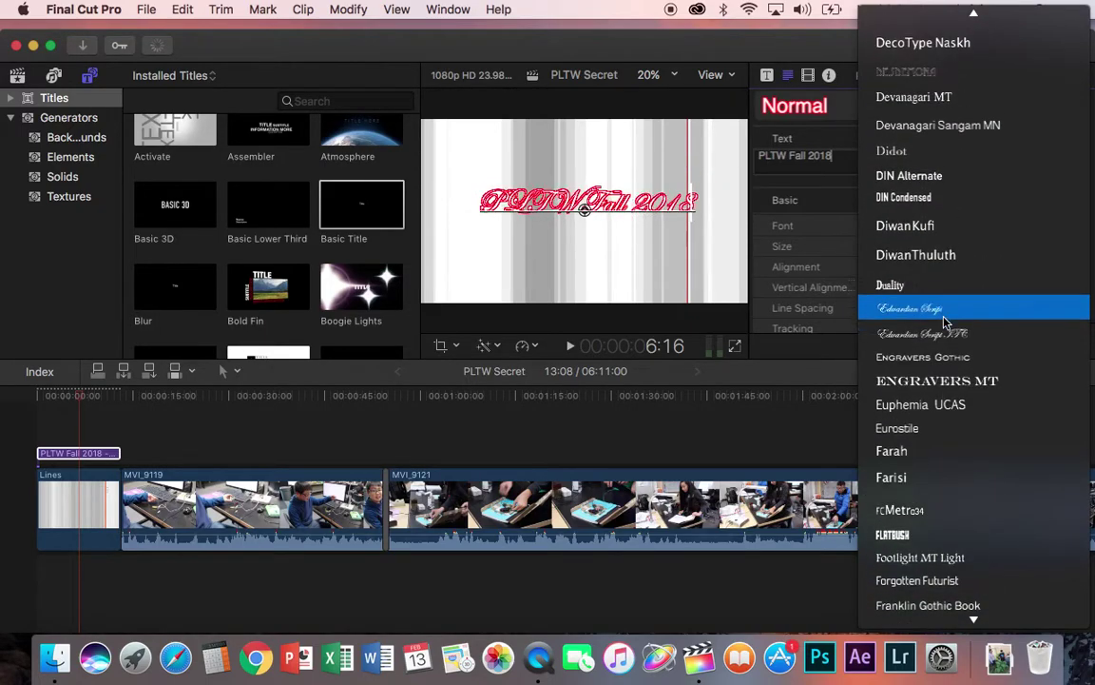
scroll(947, 325, up, 2)
scroll(946, 325, down, 5)
scroll(946, 323, up, 2)
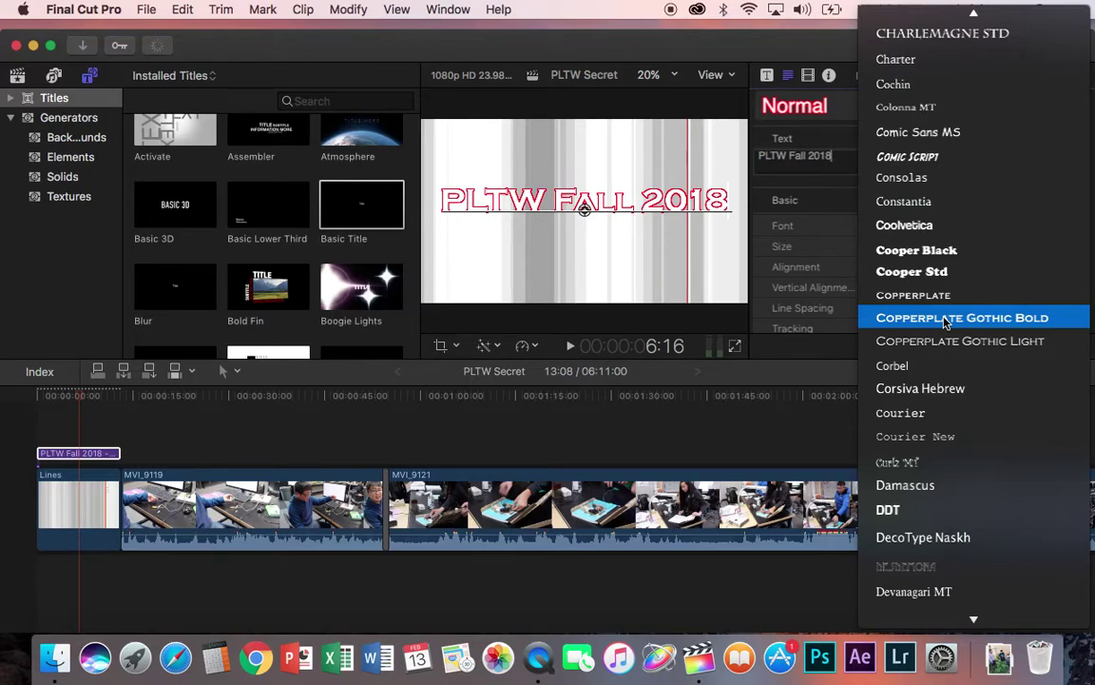
click(946, 319)
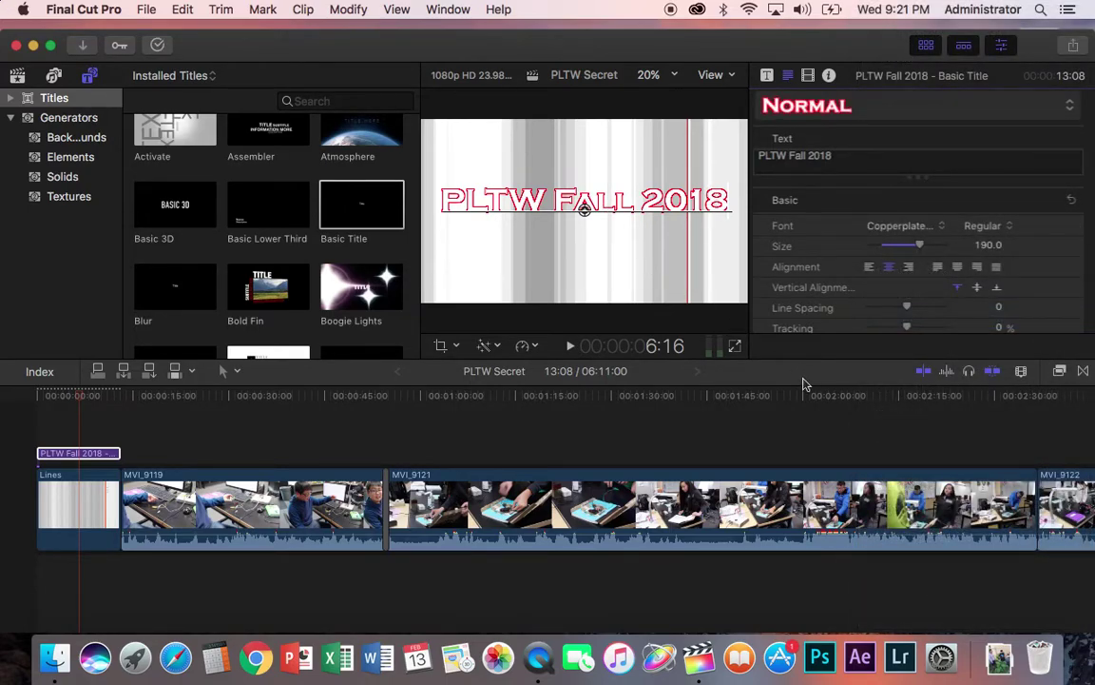
click(36, 393)
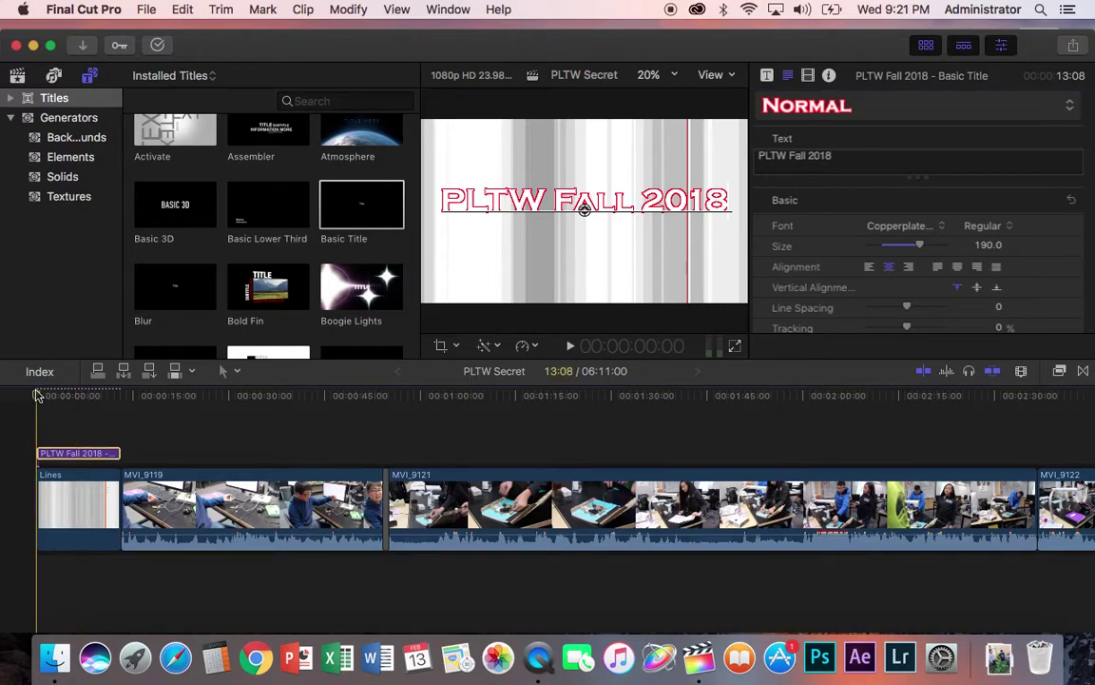
key(space)
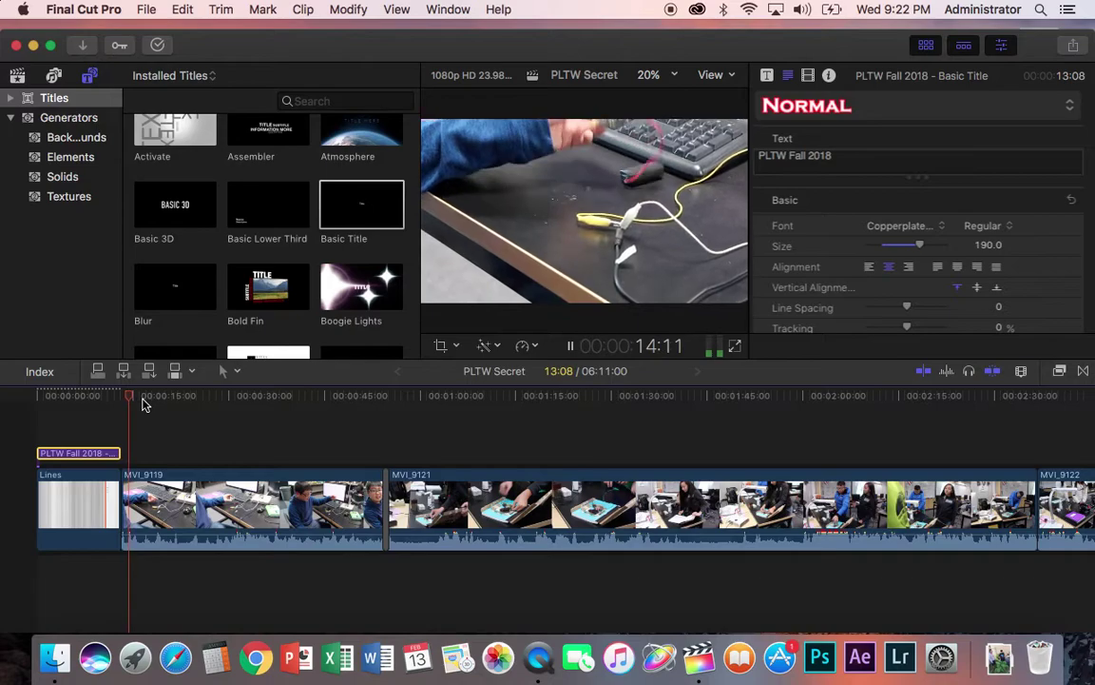
Trim the opening Lines clip to 11:11 and select its edit point with MVI_9119
drag(120, 453, 108, 481)
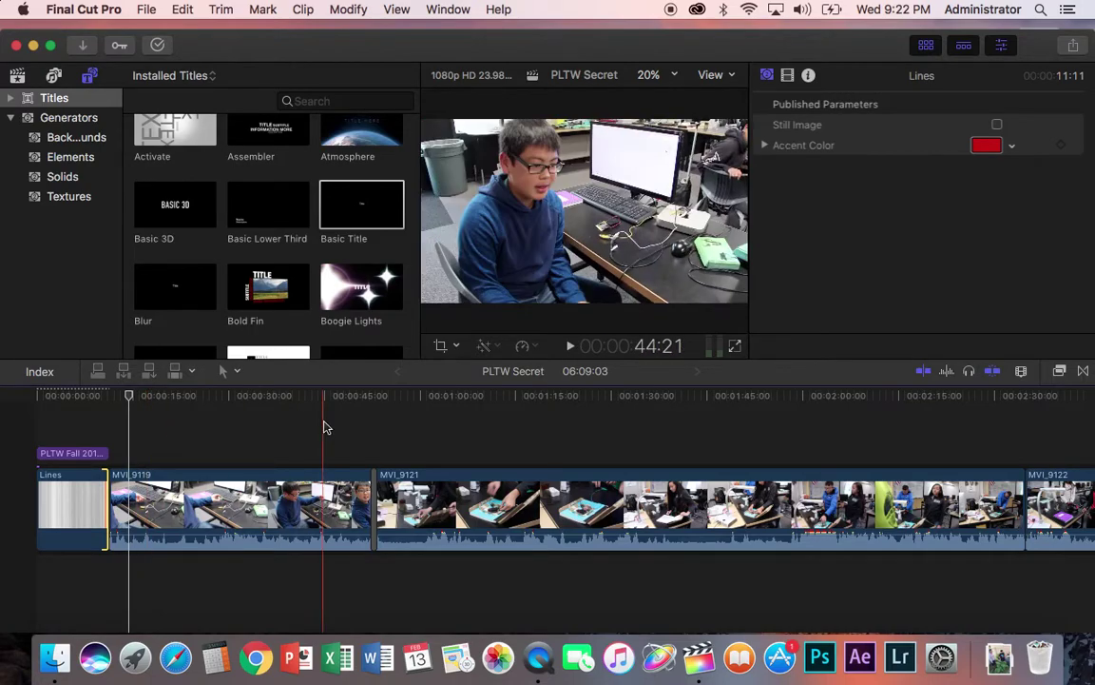
scroll(324, 427, right, 3)
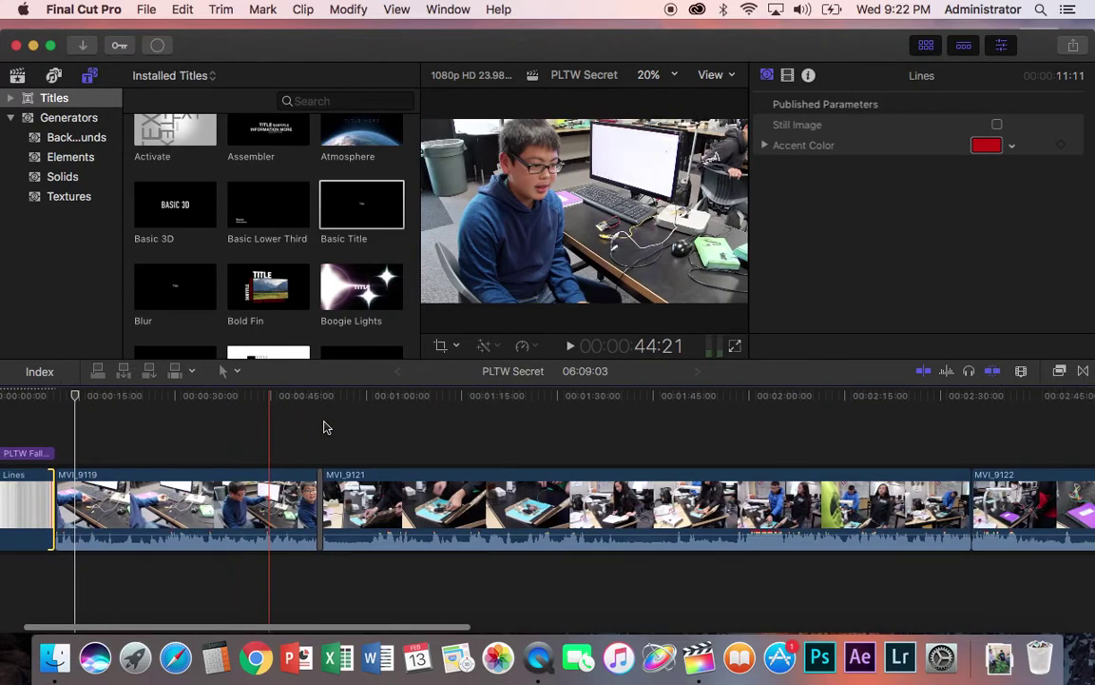
scroll(139, 429, left, 3)
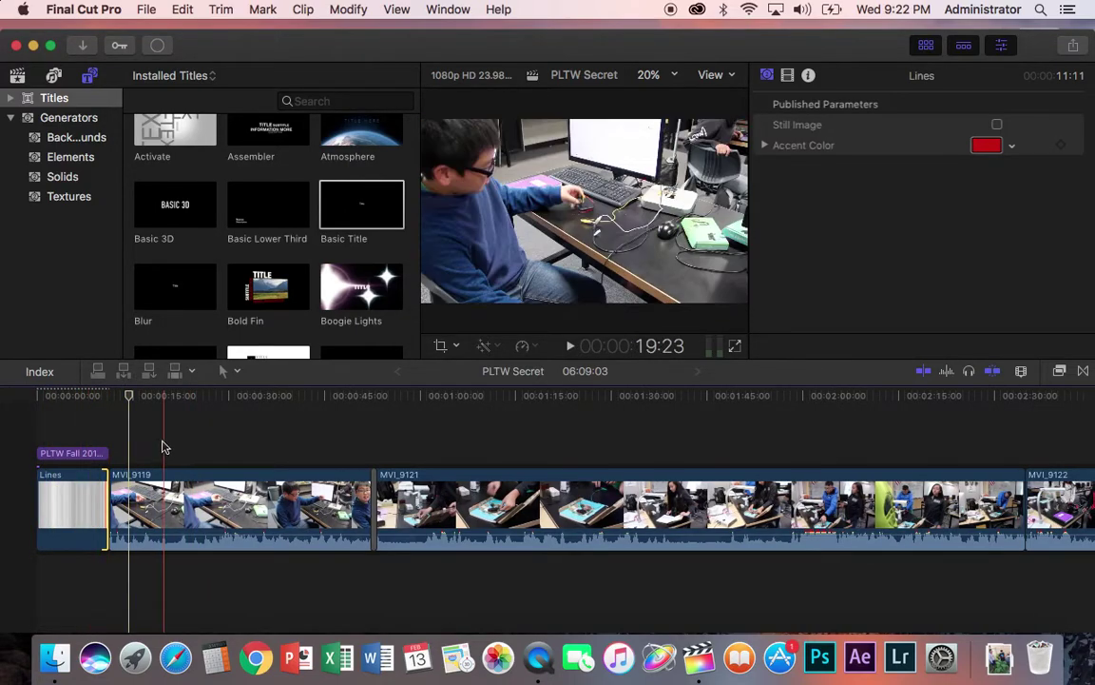
click(115, 424)
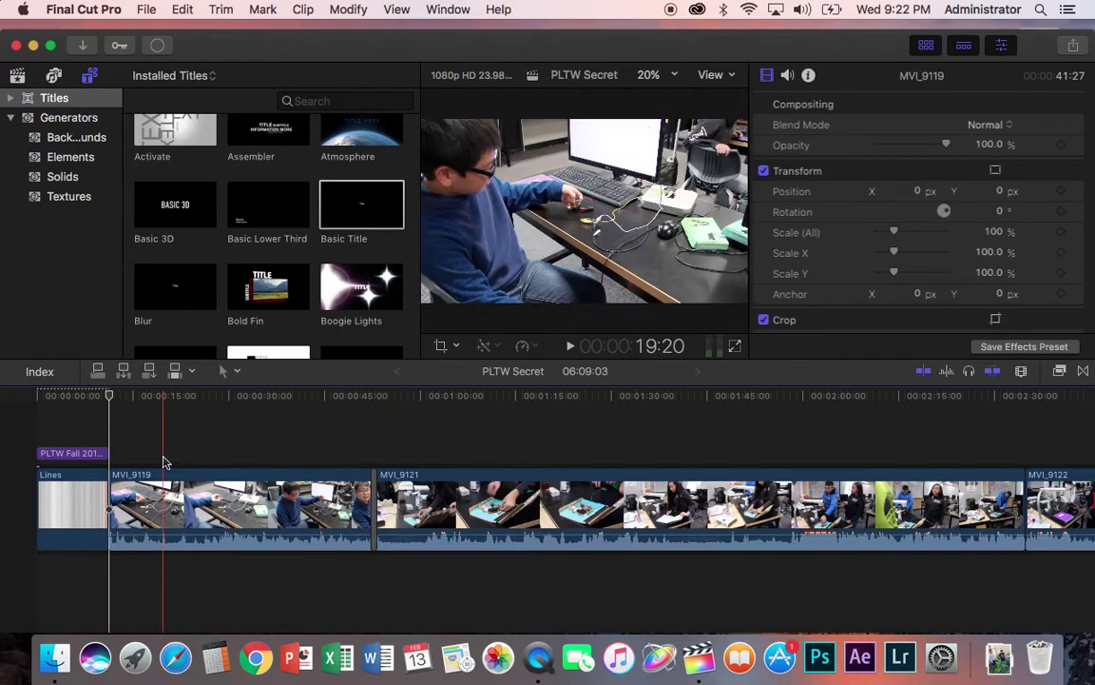
Drop a Cross Dissolve from the Transitions browser onto the Lines/MVI_9119 cut
click(1083, 372)
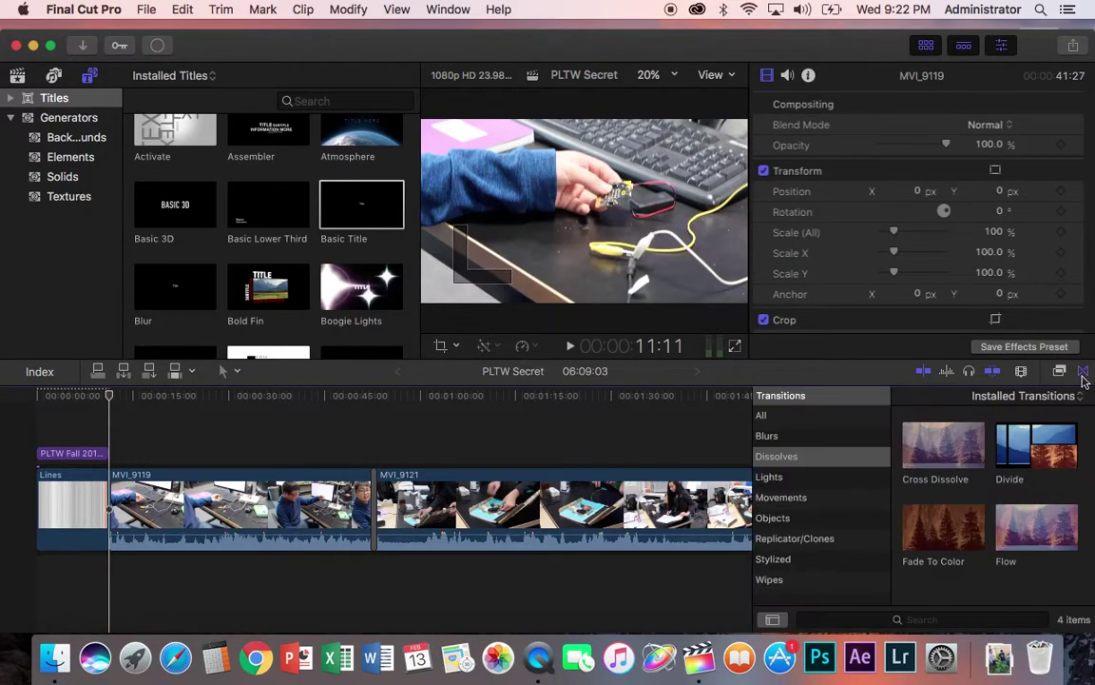
drag(957, 464, 116, 518)
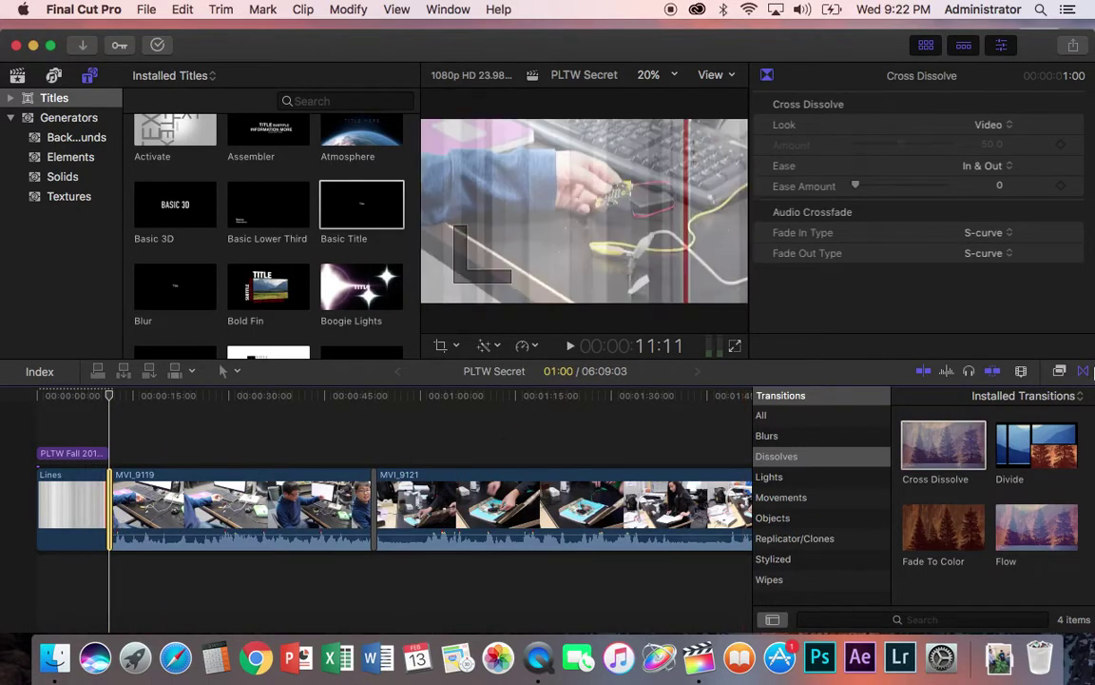
click(1085, 372)
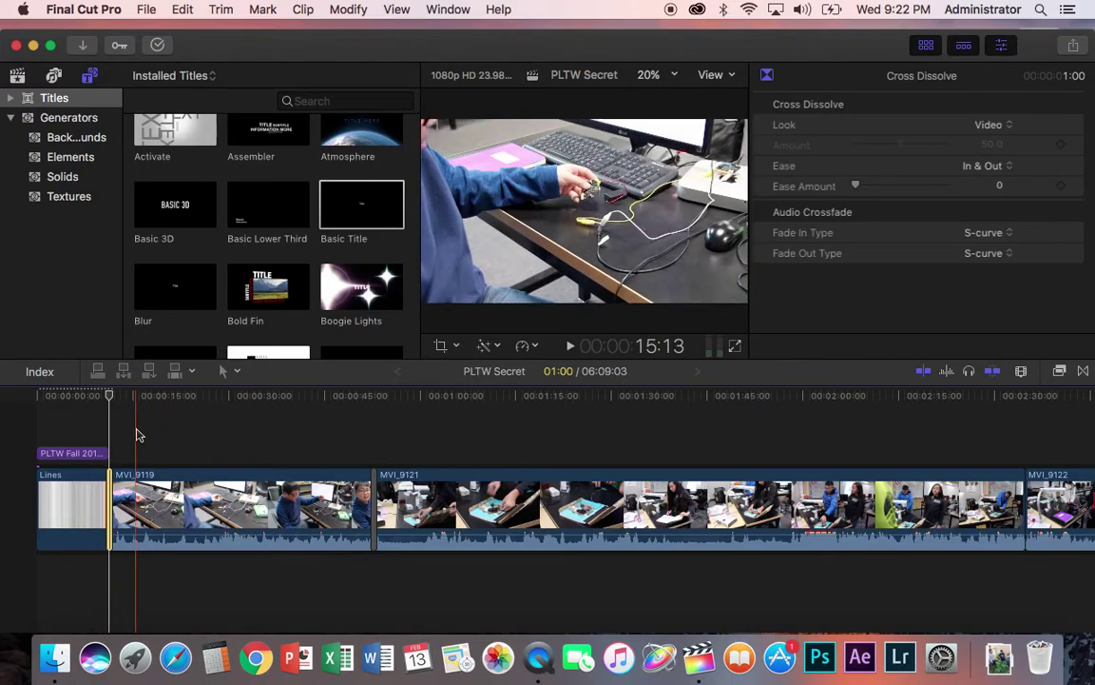
key(super+equal)
key(super+equal)
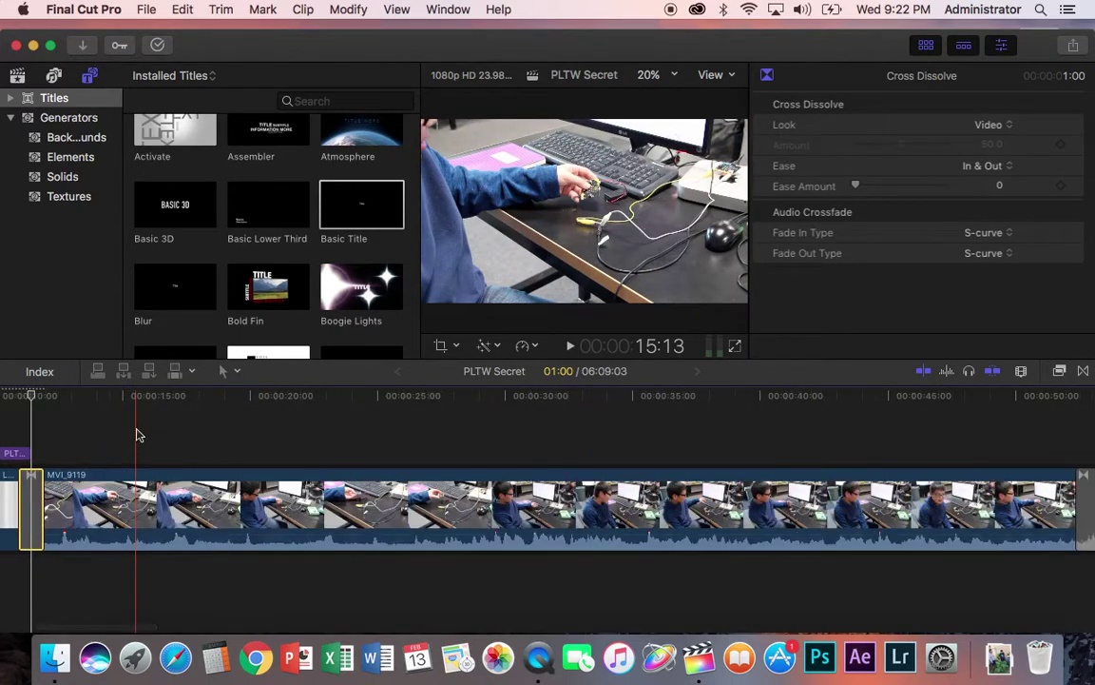
Lengthen the Lines/MVI_9119 cross dissolve to 3:10
scroll(103, 487, left, 2)
scroll(102, 487, left, 2)
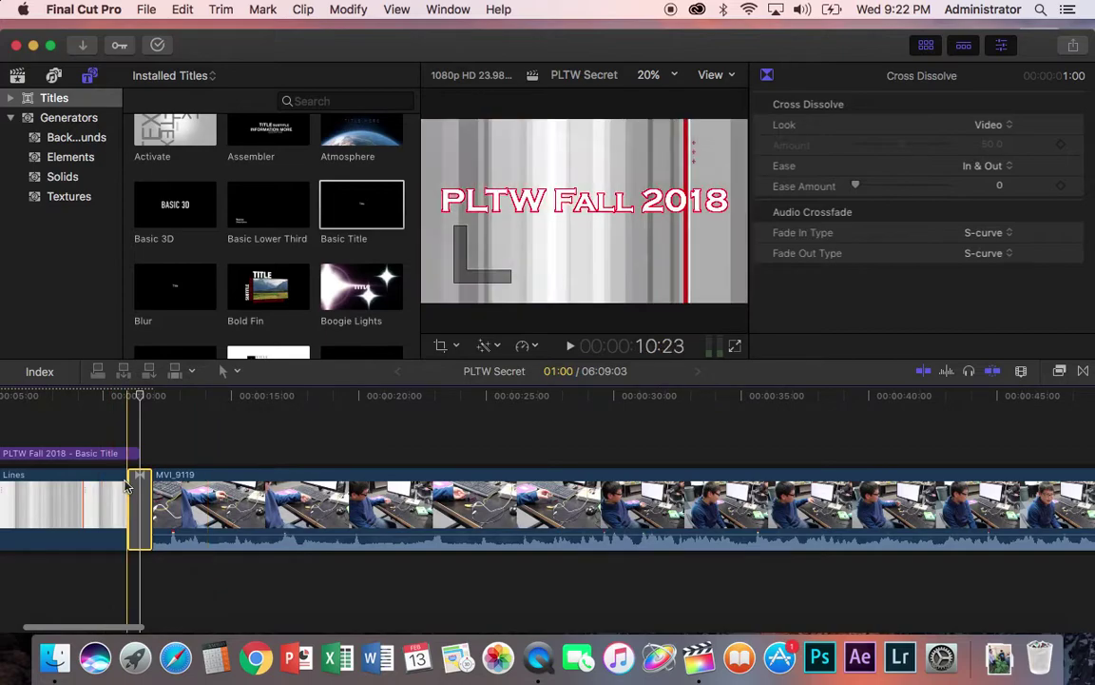
drag(131, 483, 98, 483)
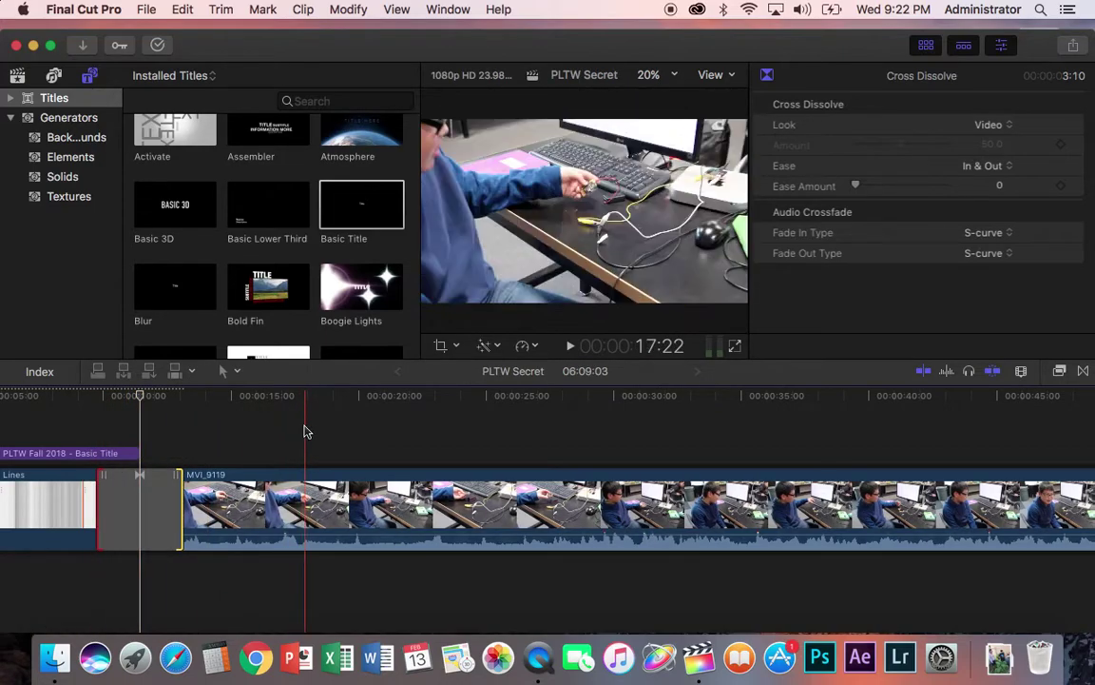
scroll(305, 430, right, 5)
scroll(305, 432, right, 10)
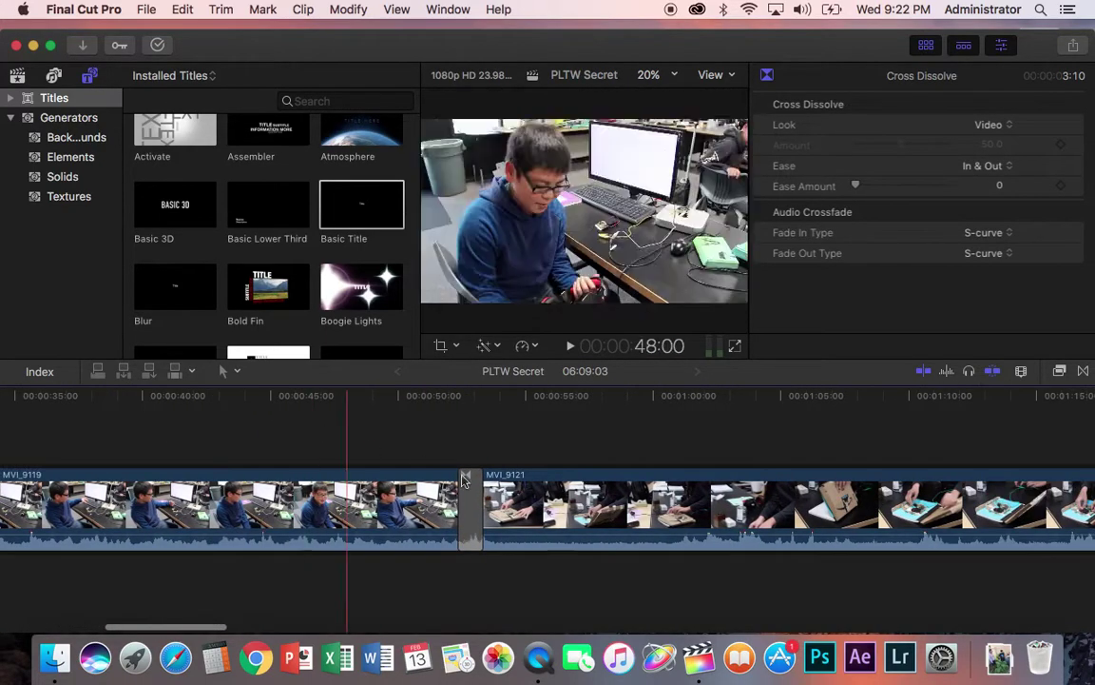
Inspect the MVI_9119/MVI_9121 dissolve and clip MVI_9121, then zoom out to the whole project
click(459, 494)
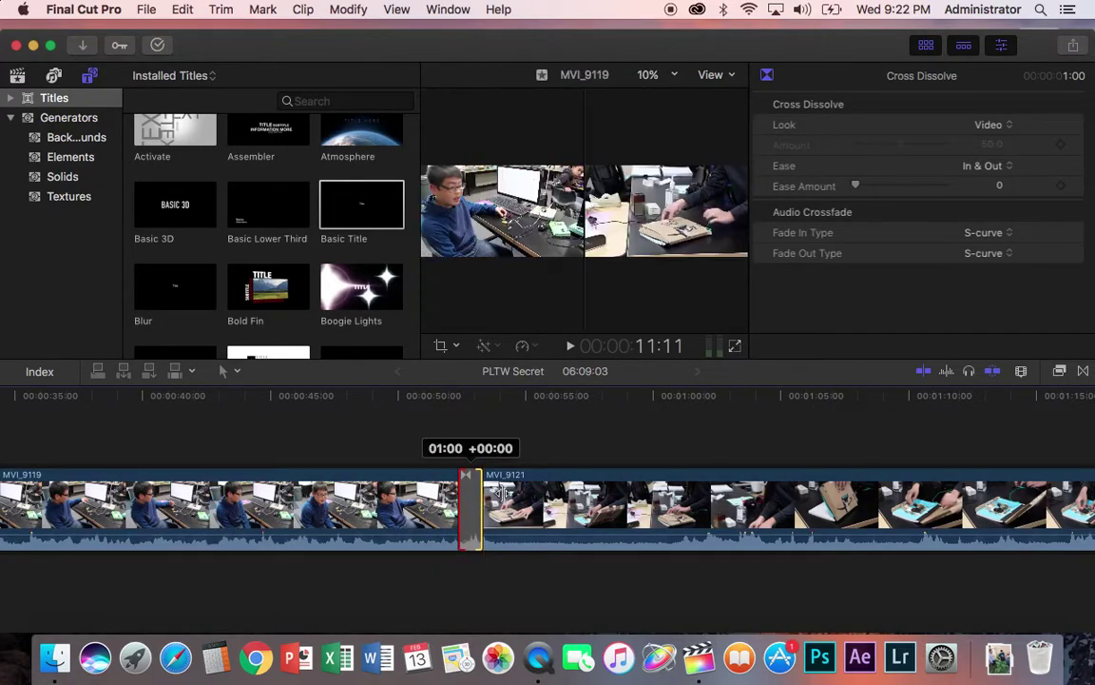
click(492, 436)
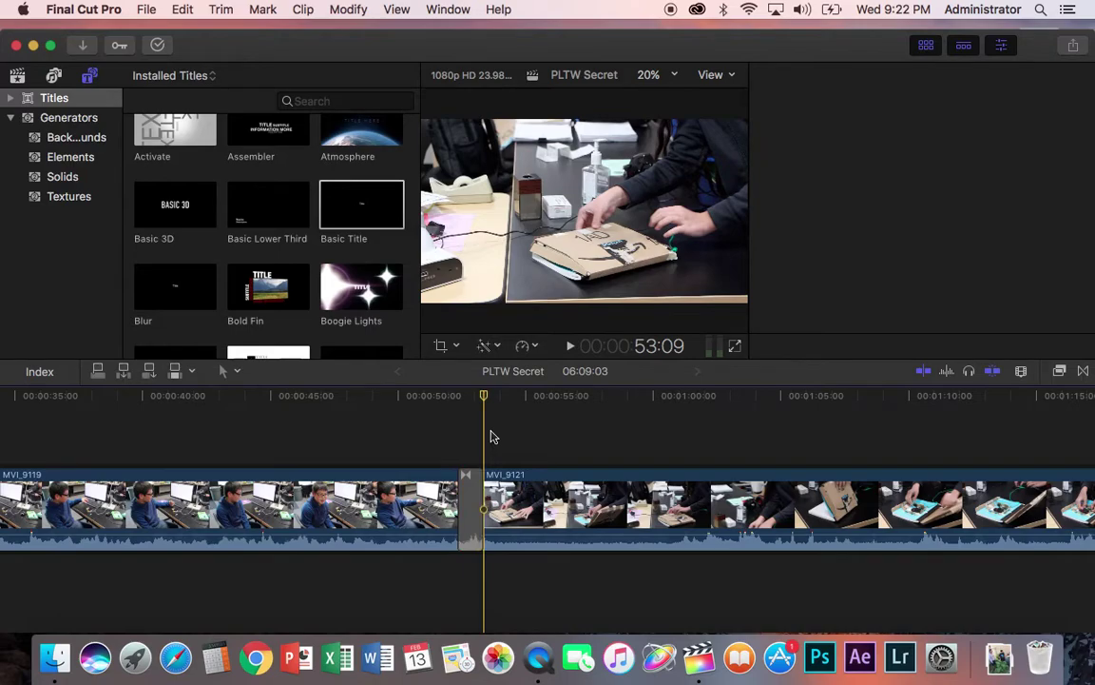
key(cmd+4)
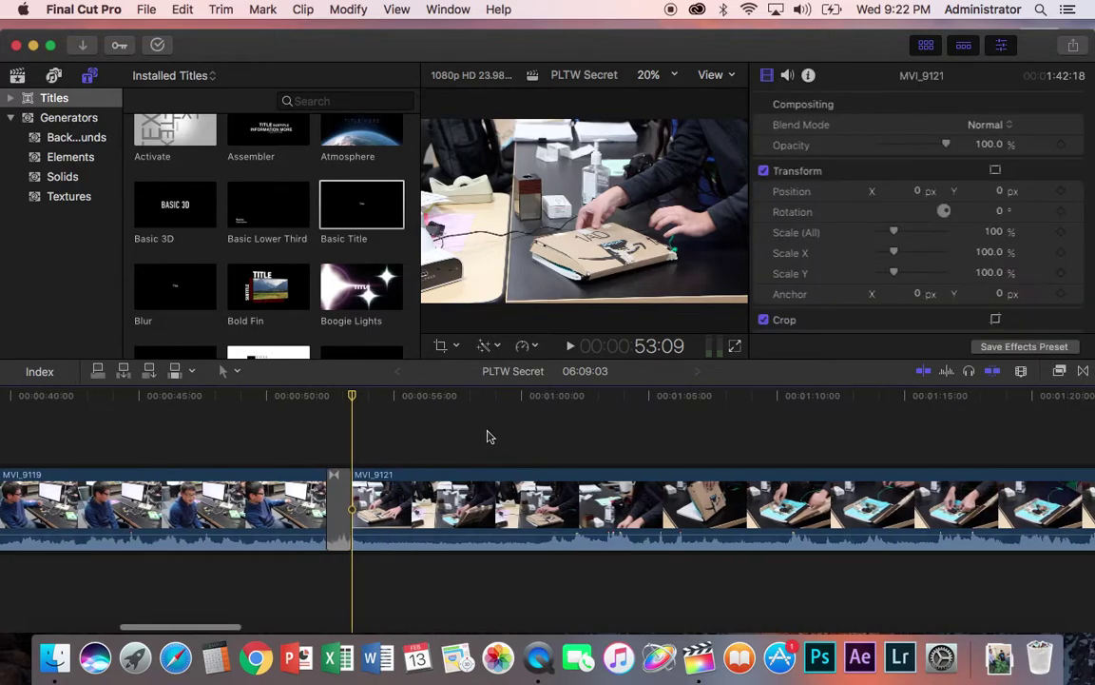
scroll(571, 456, right, 10)
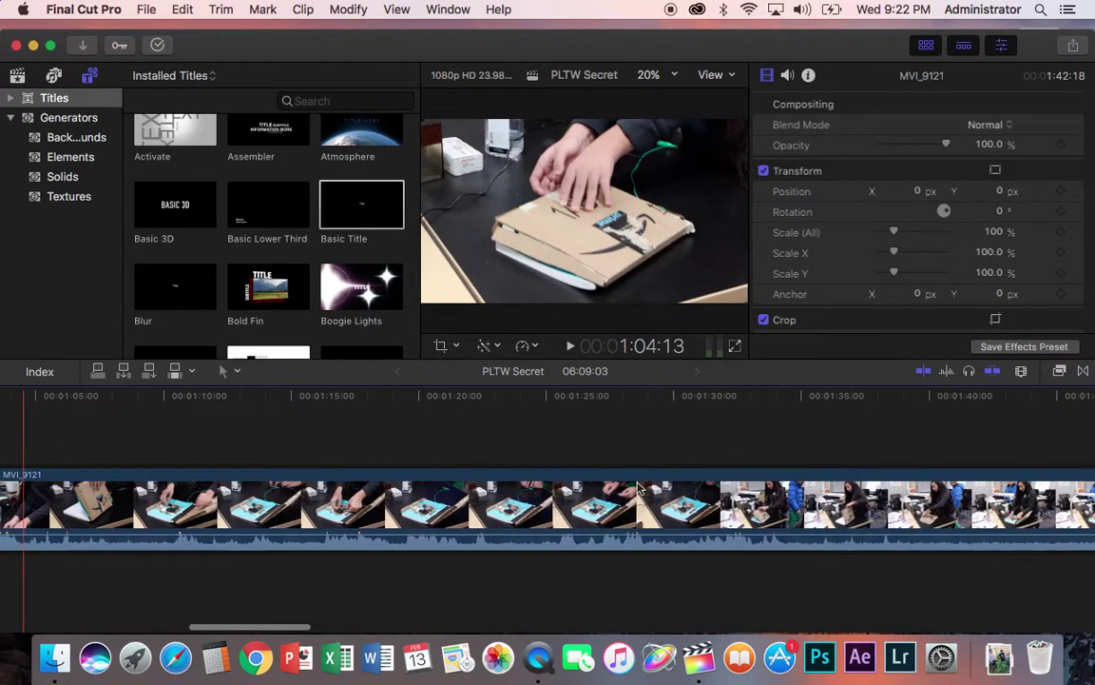
scroll(639, 488, right, 2)
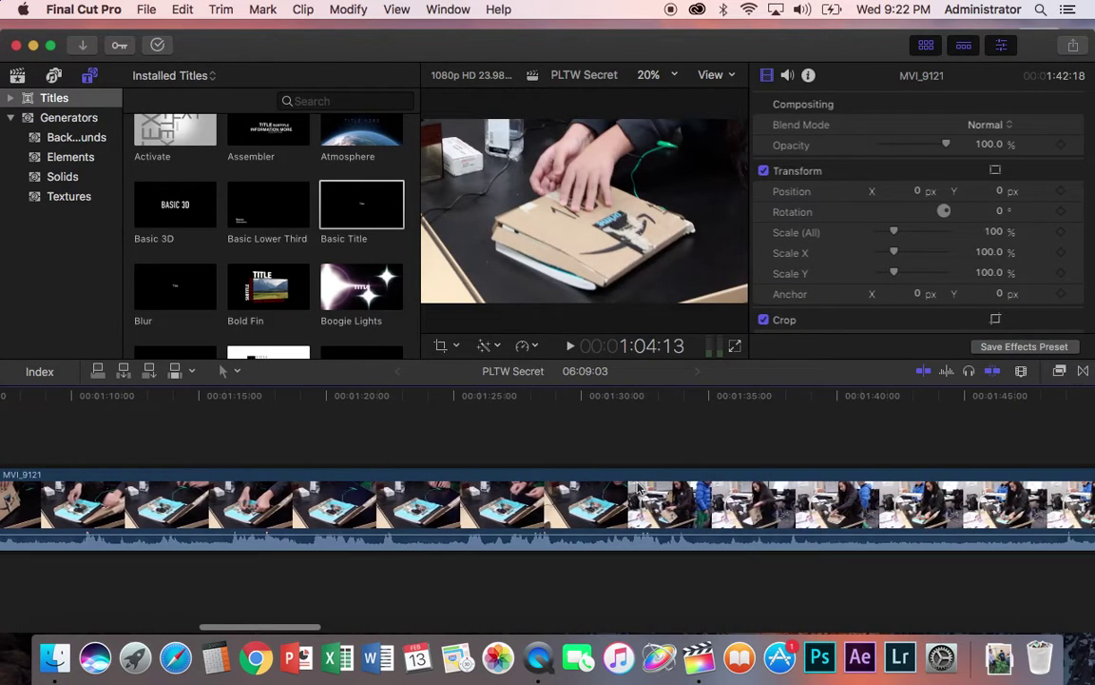
key(cmd+minus)
key(cmd+minus)
key(cmd+minus)
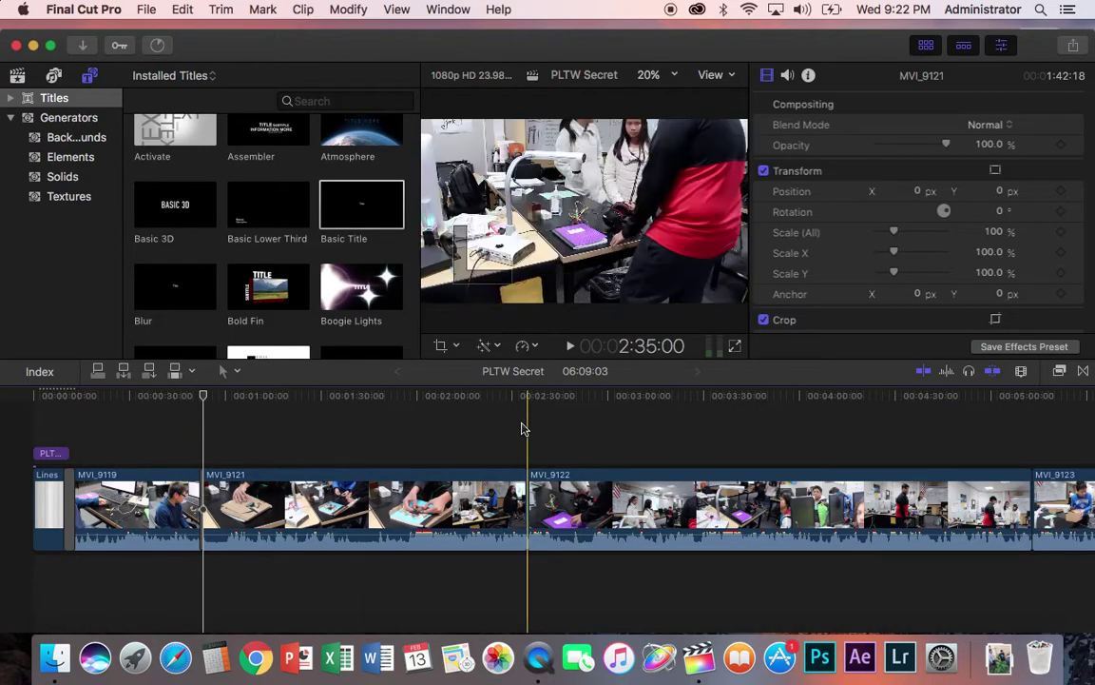
scroll(523, 429, right, 3)
scroll(521, 428, right, 2)
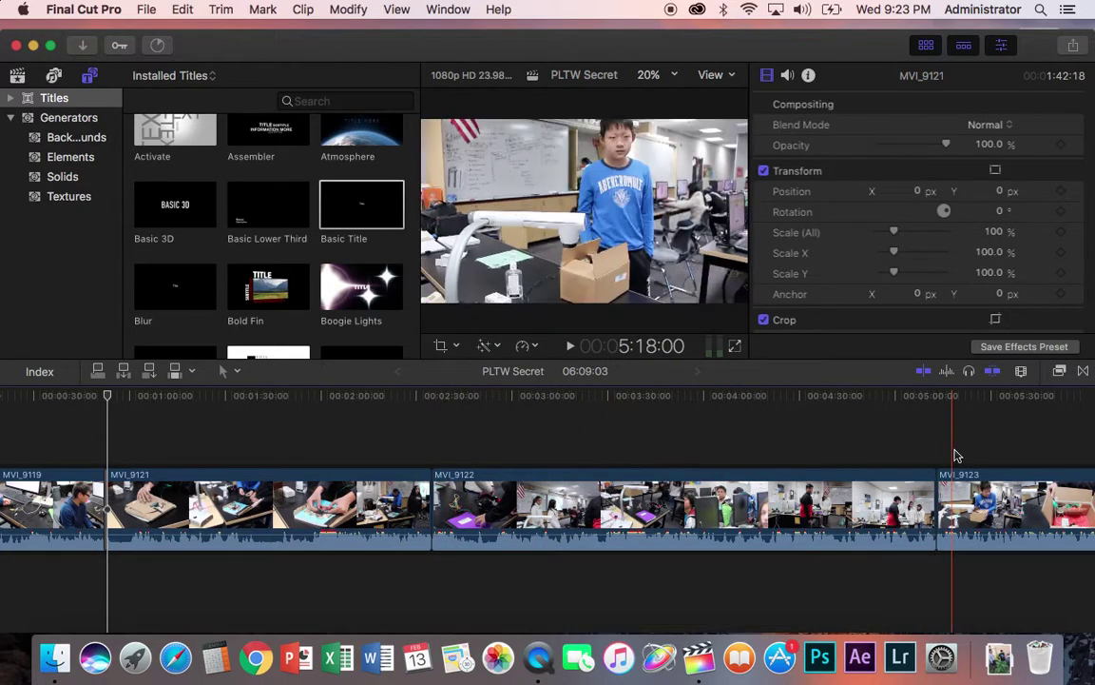
scroll(868, 508, right, 8)
scroll(868, 509, right, 2)
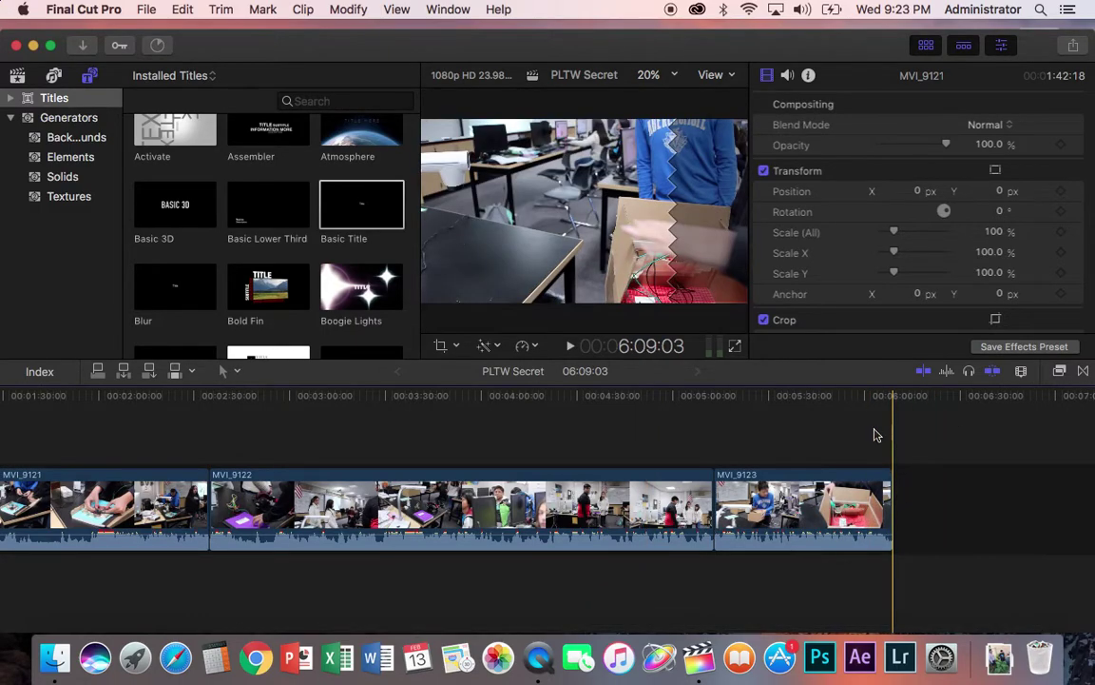
scroll(592, 439, left, 5)
scroll(592, 440, left, 8)
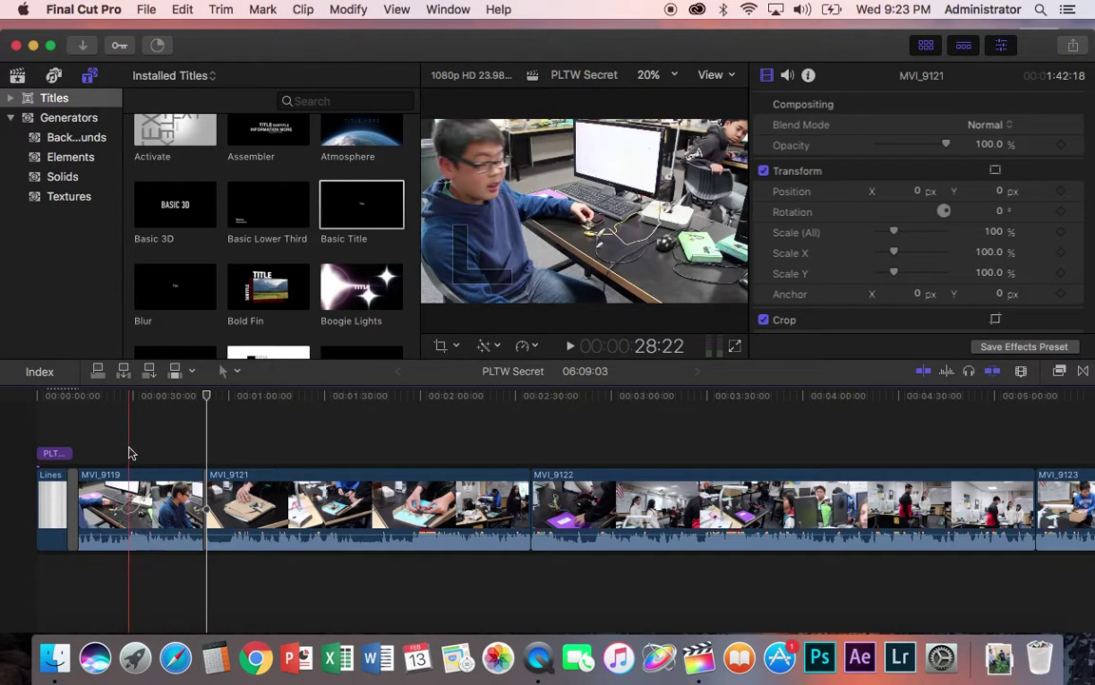
Put the playhead at 1:18:13 in MVI_9121 and switch to the Select tool
click(289, 455)
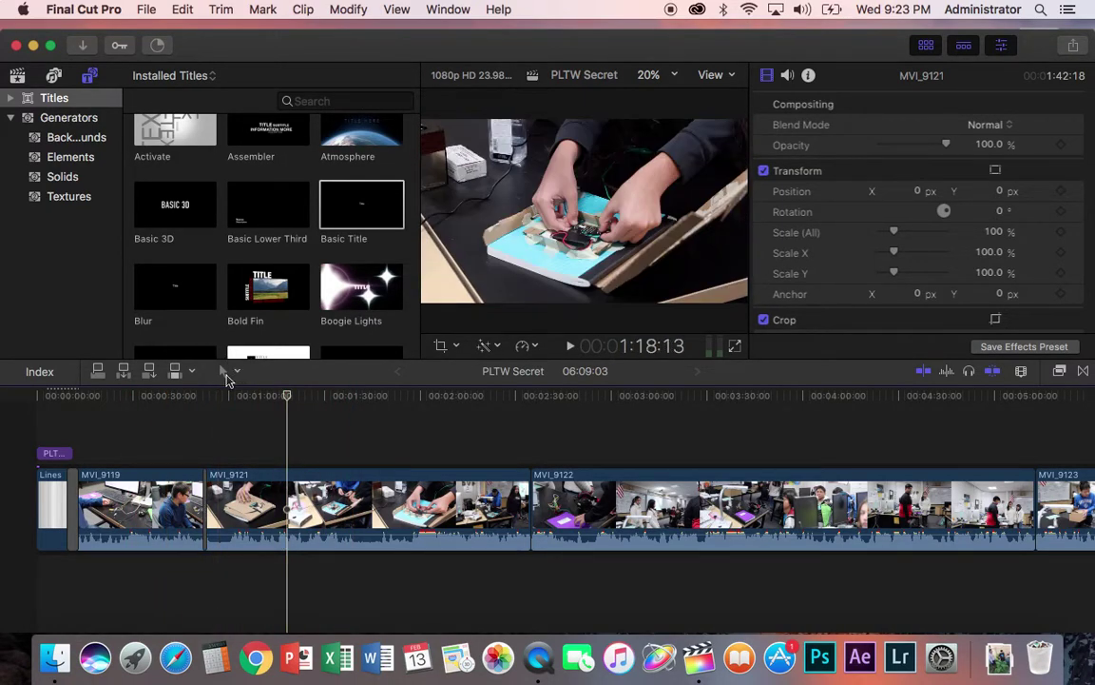
click(238, 372)
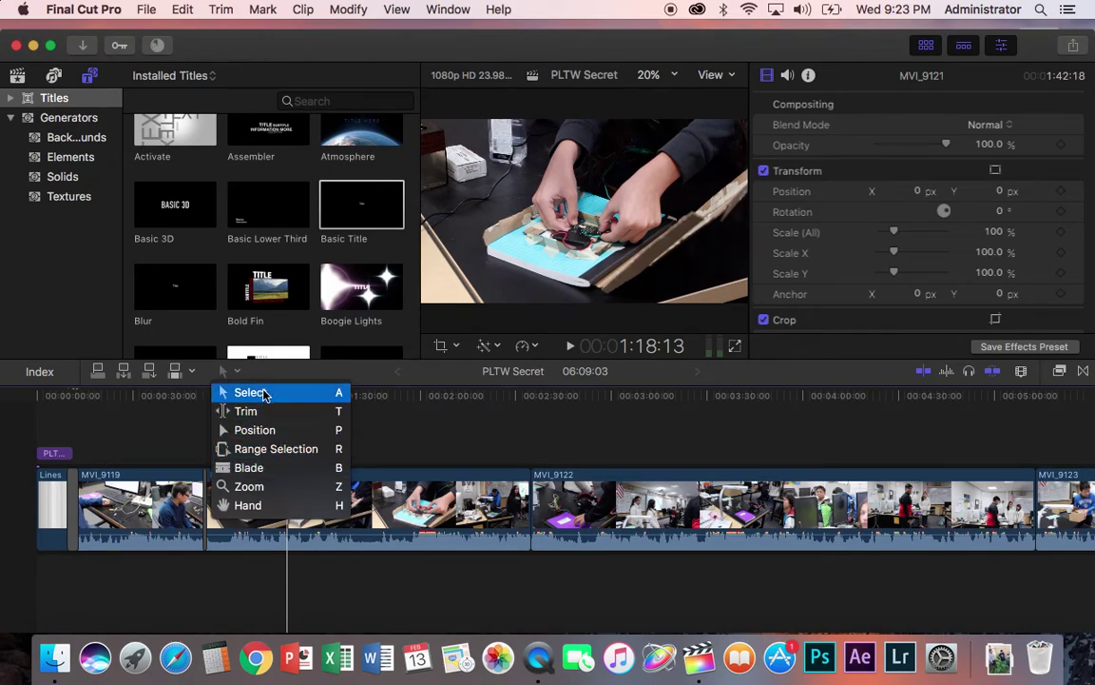
click(260, 393)
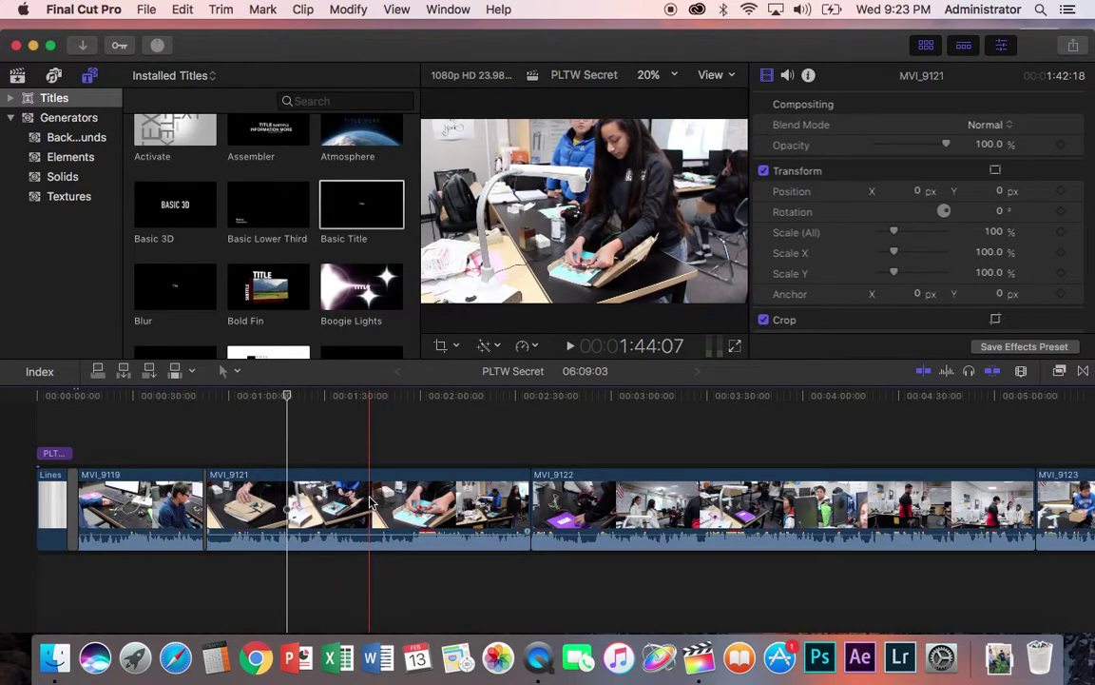
Play through MVI_9121 and stop around 1:46
click(323, 503)
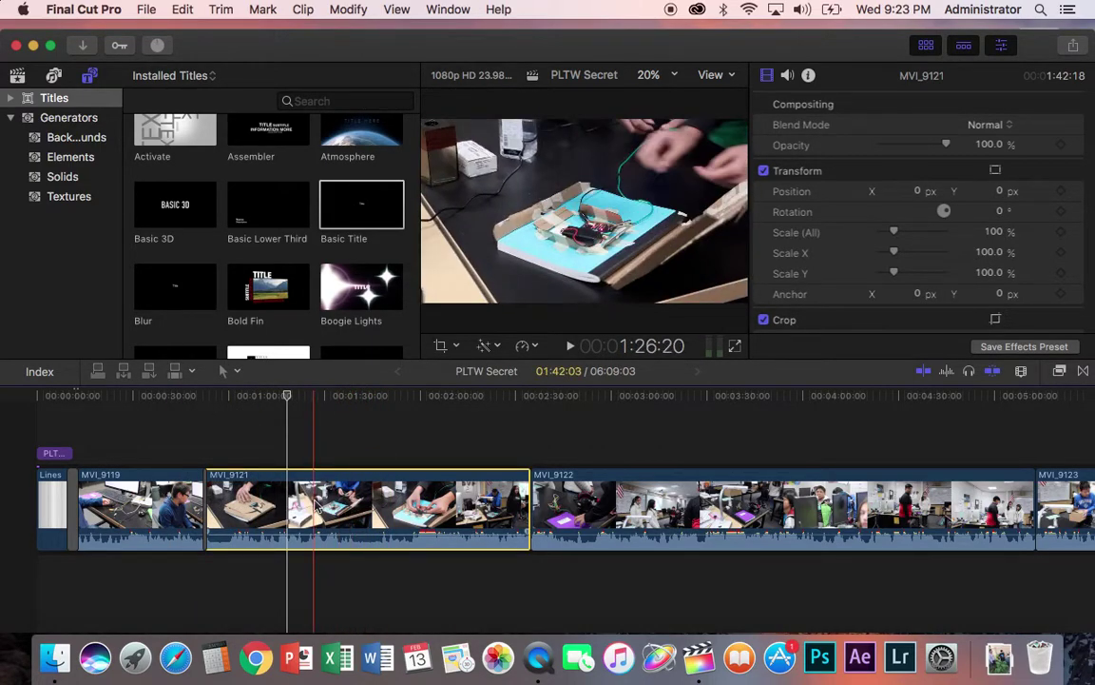
key(space)
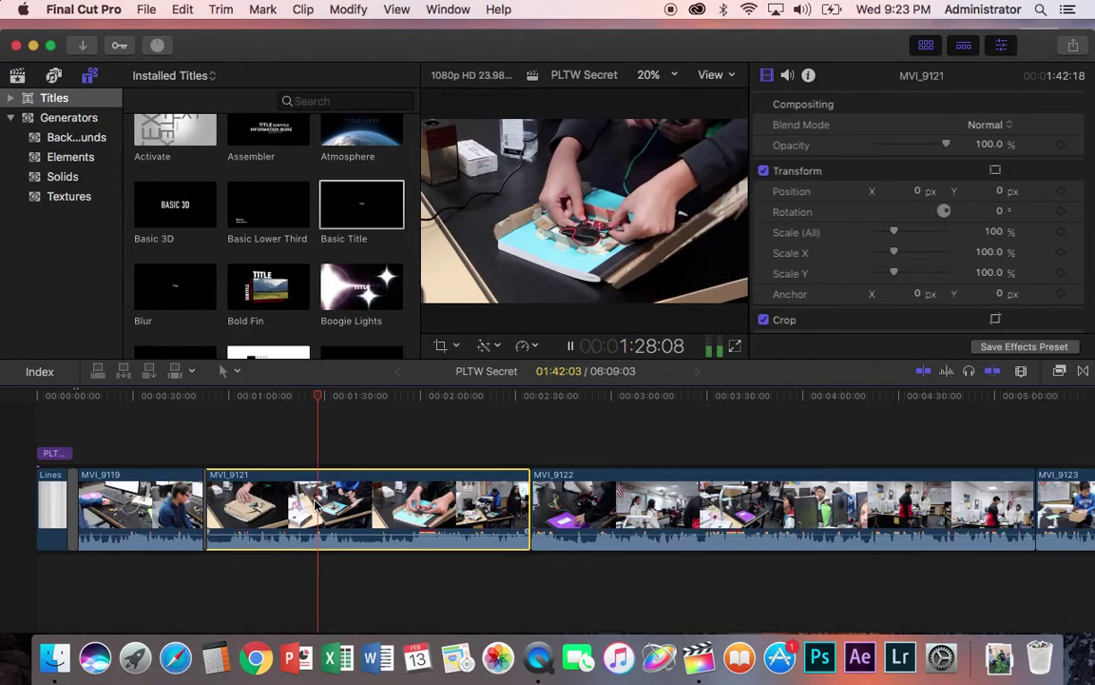
click(350, 442)
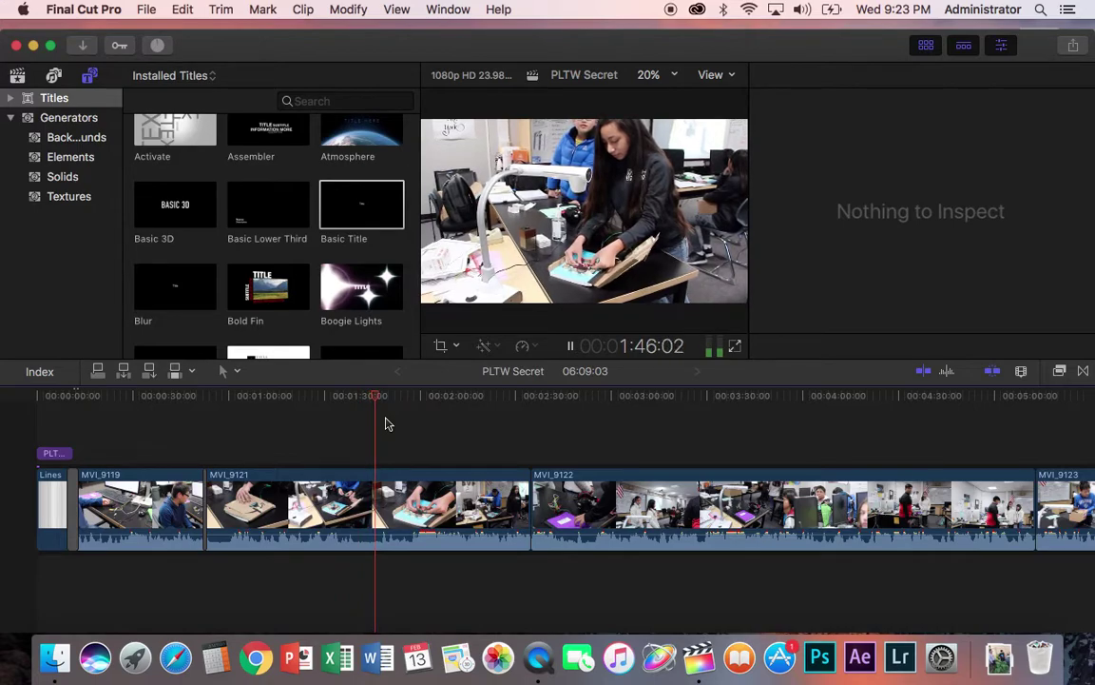
key(space)
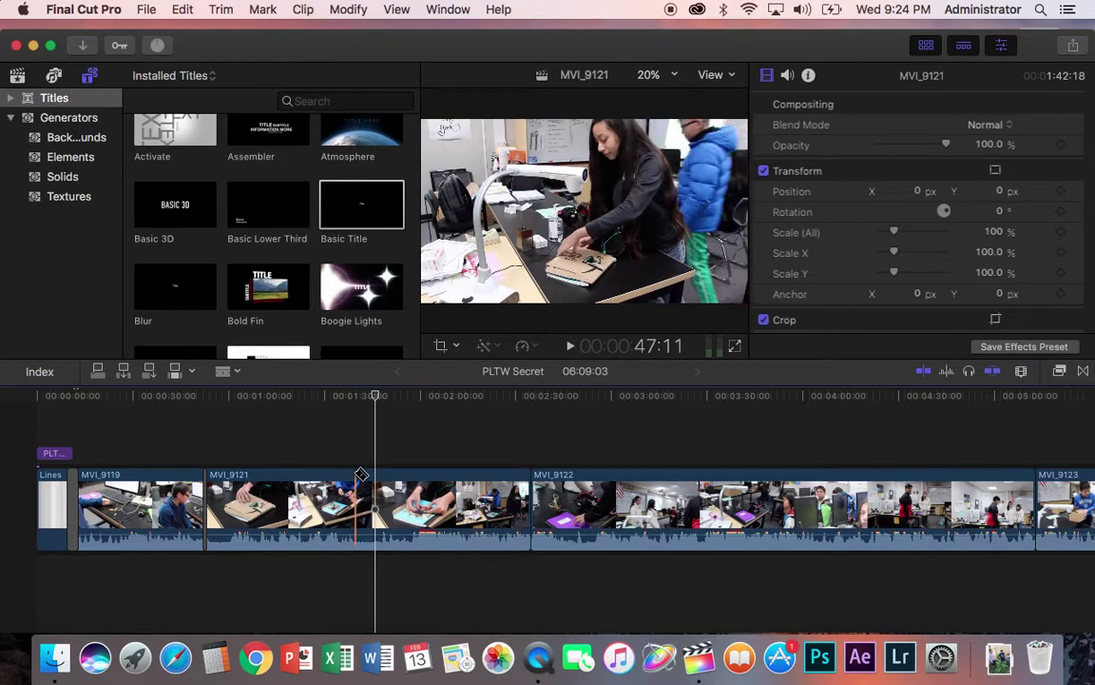
Blade MVI_9121 at two points, delete the 7:18 piece between them, and play back
click(362, 475)
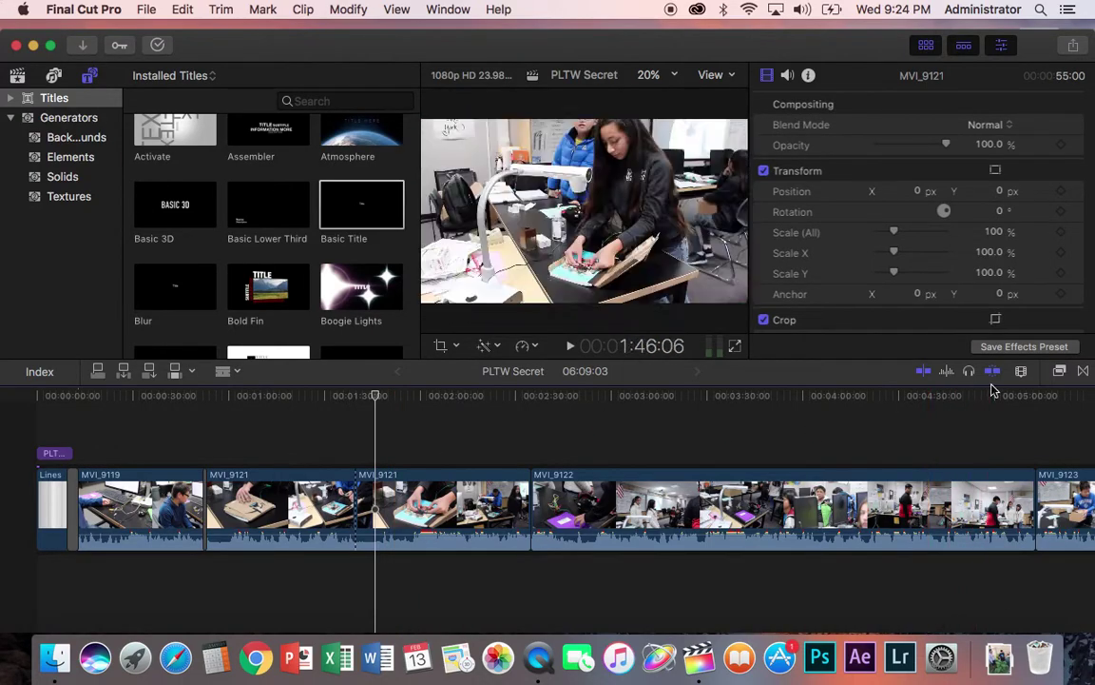
click(291, 405)
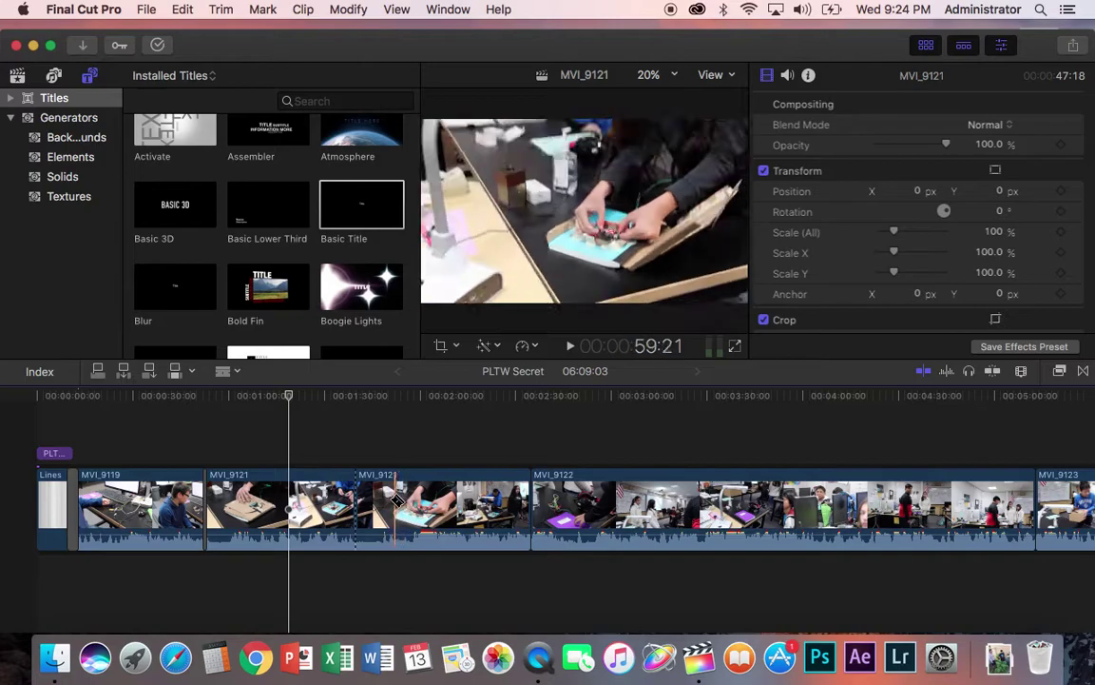
key(super+b)
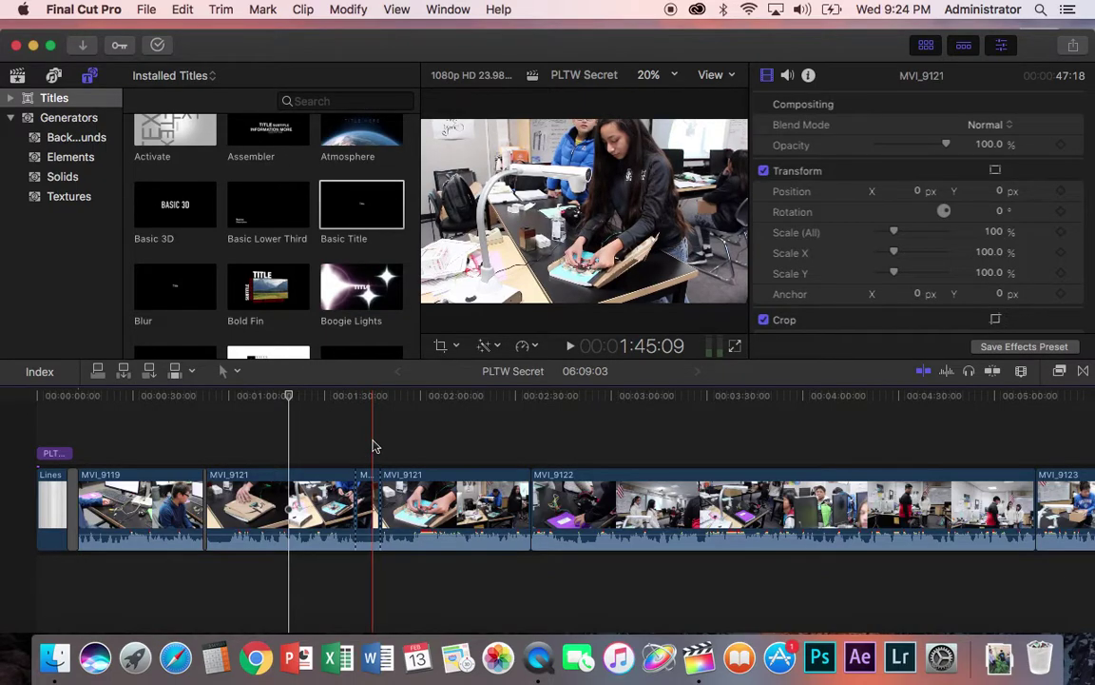
click(370, 504)
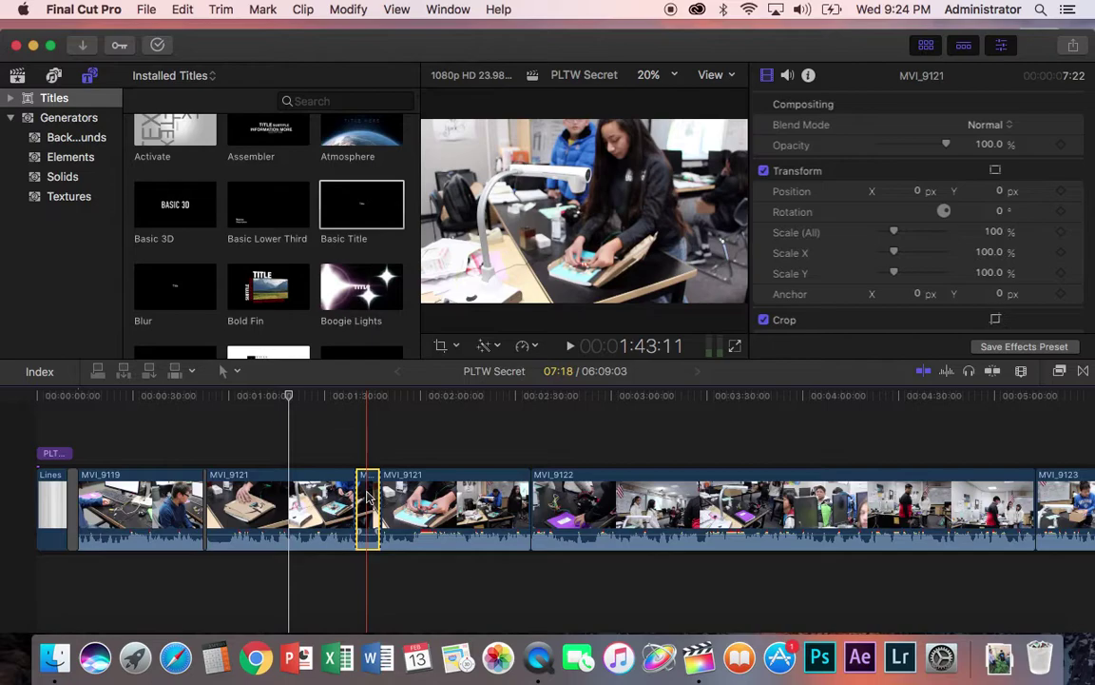
key(Delete)
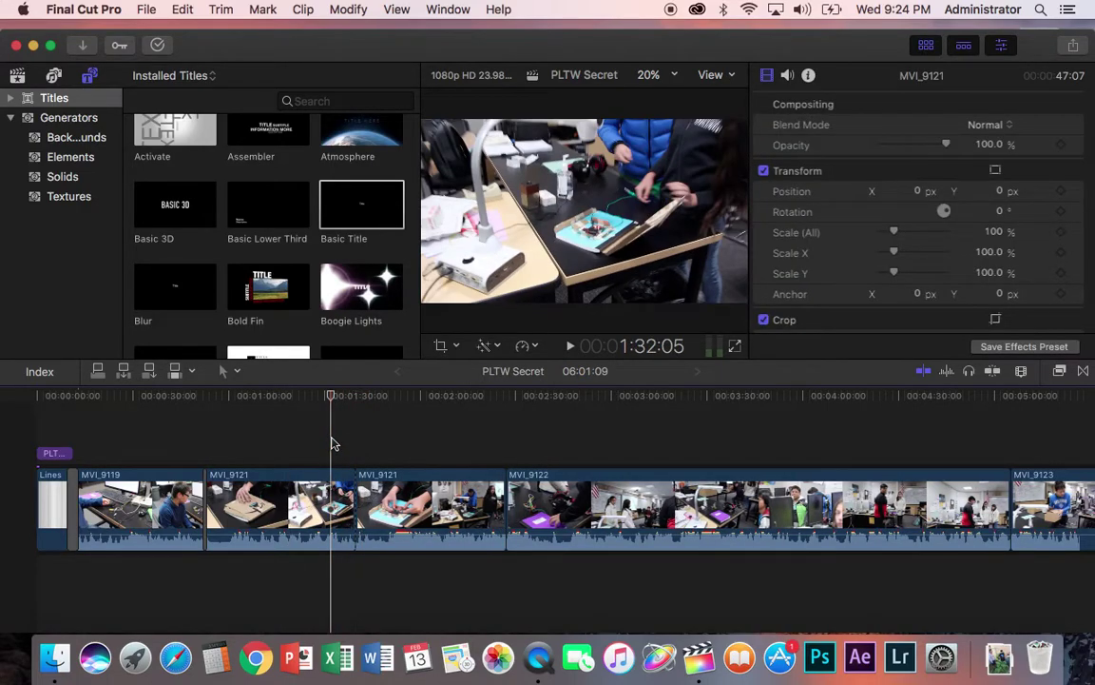
key(space)
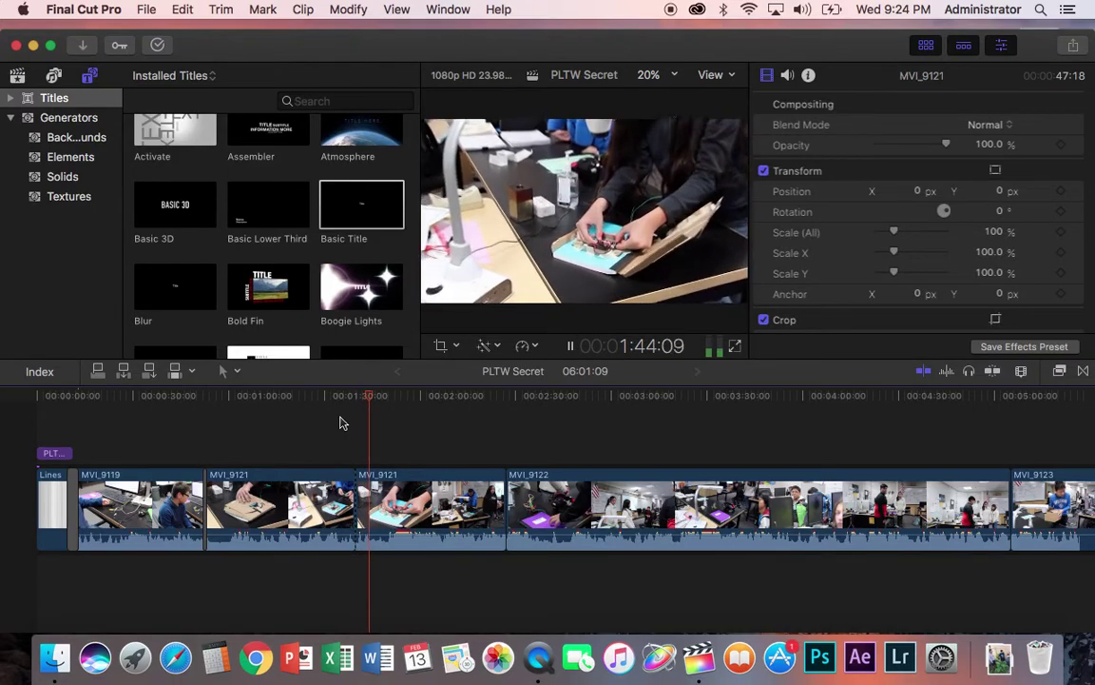
Trim the edit between the MVI_9121 pieces to reach 5:53:08, then review the cut
key(space)
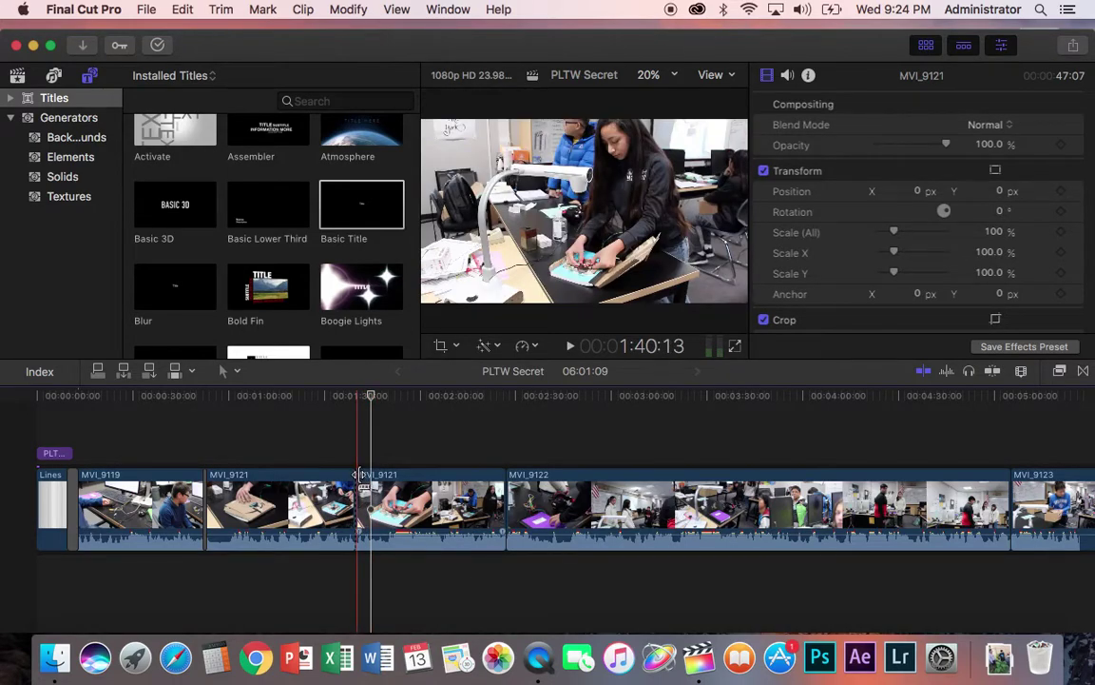
drag(361, 476, 384, 478)
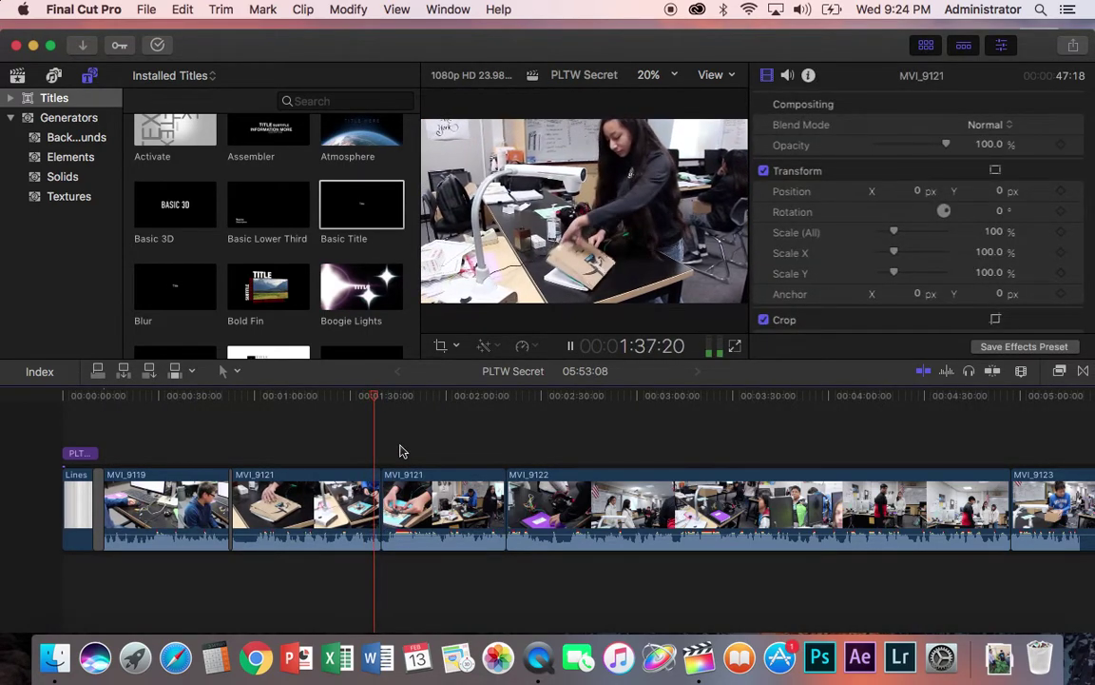
click(393, 445)
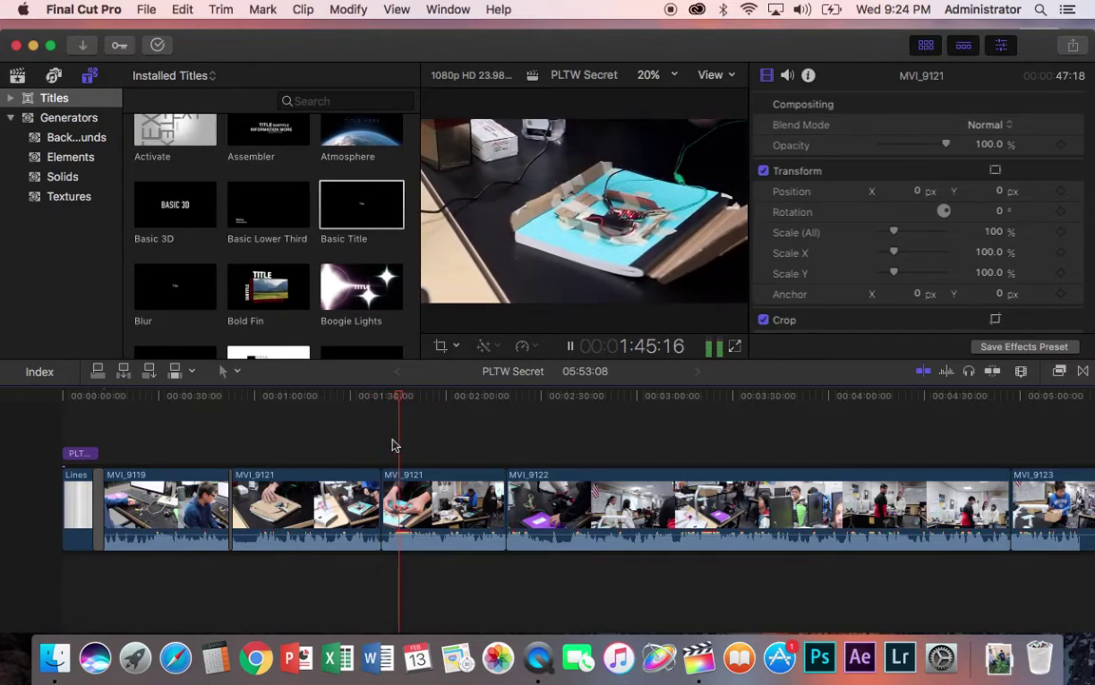
key(space)
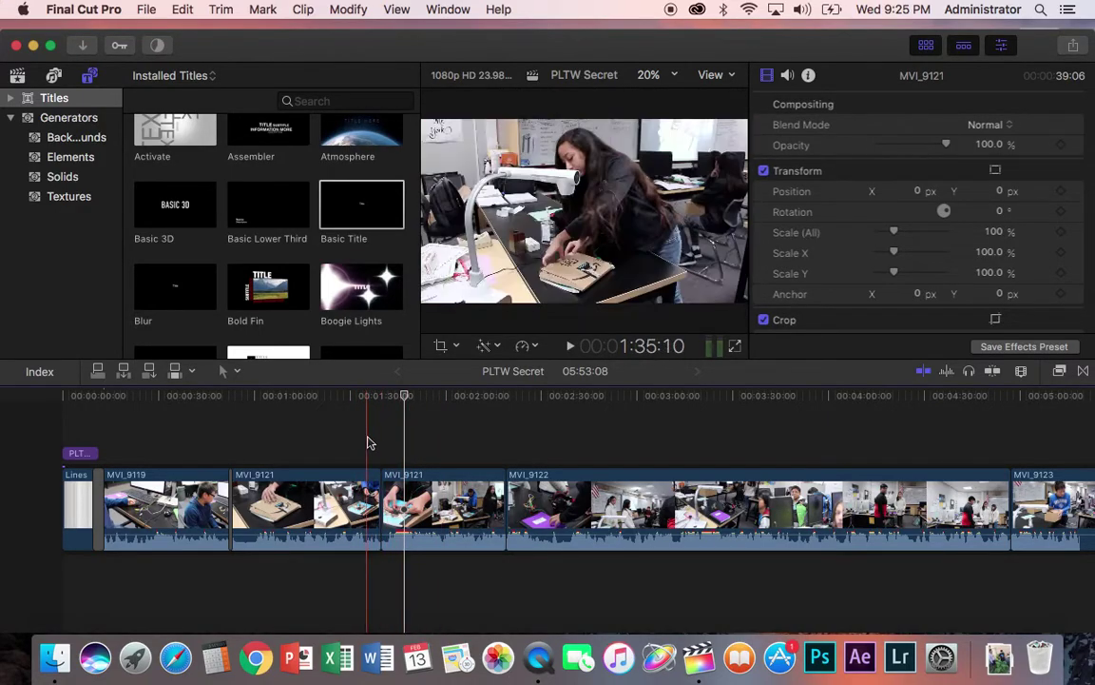
click(370, 447)
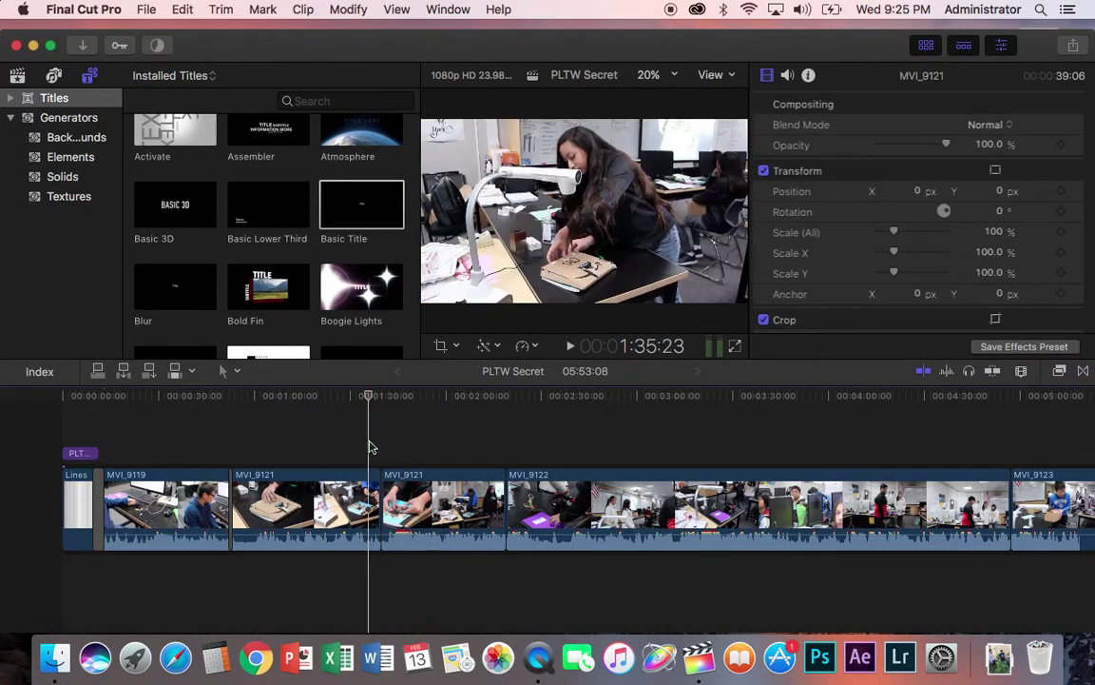